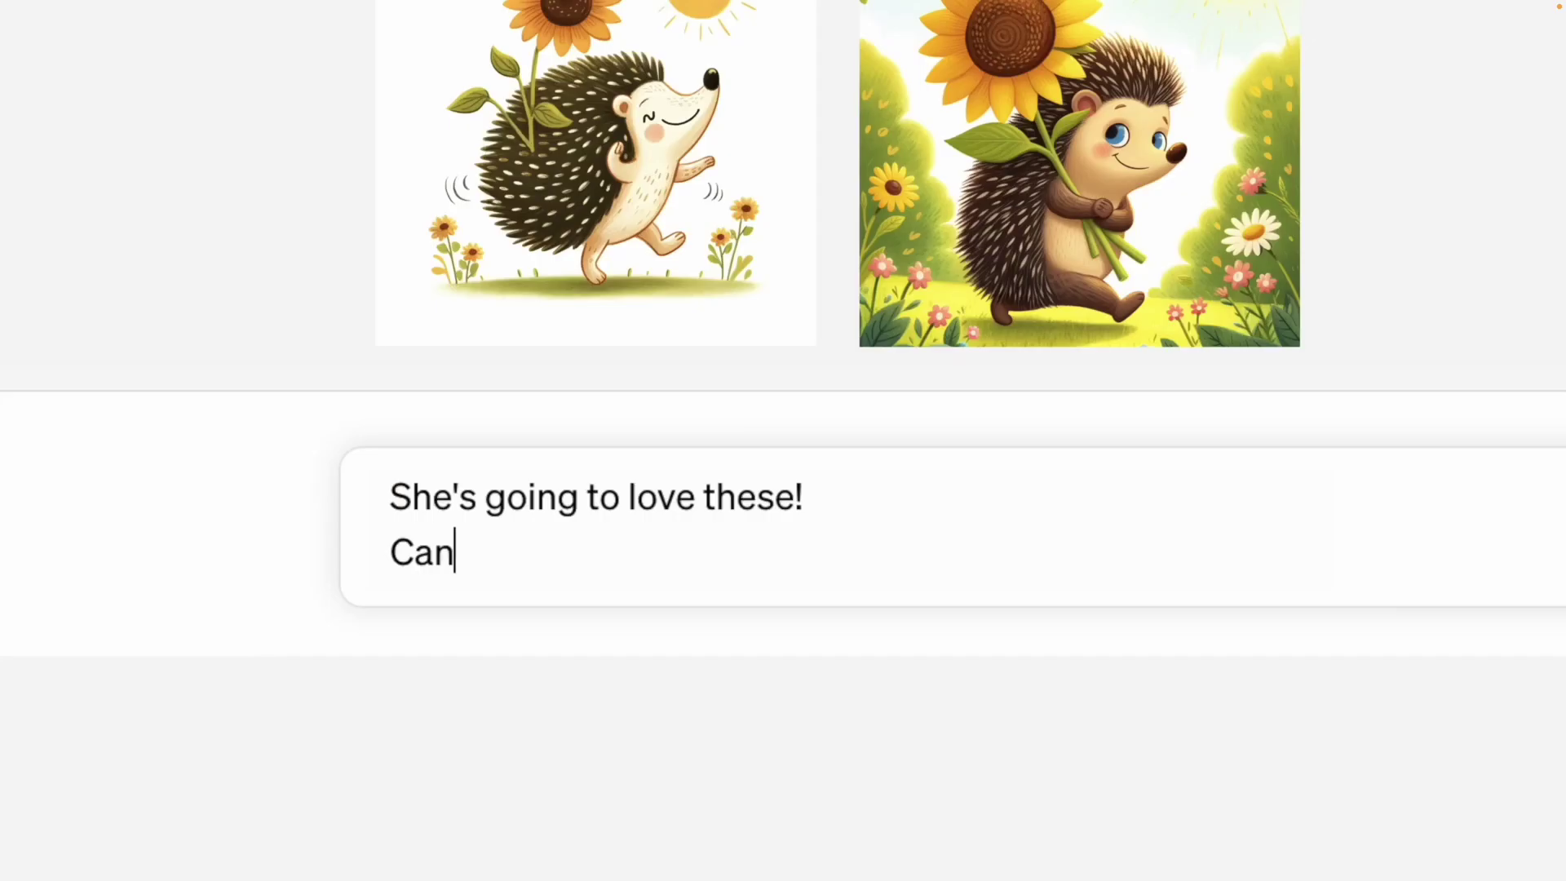
text(you show me)
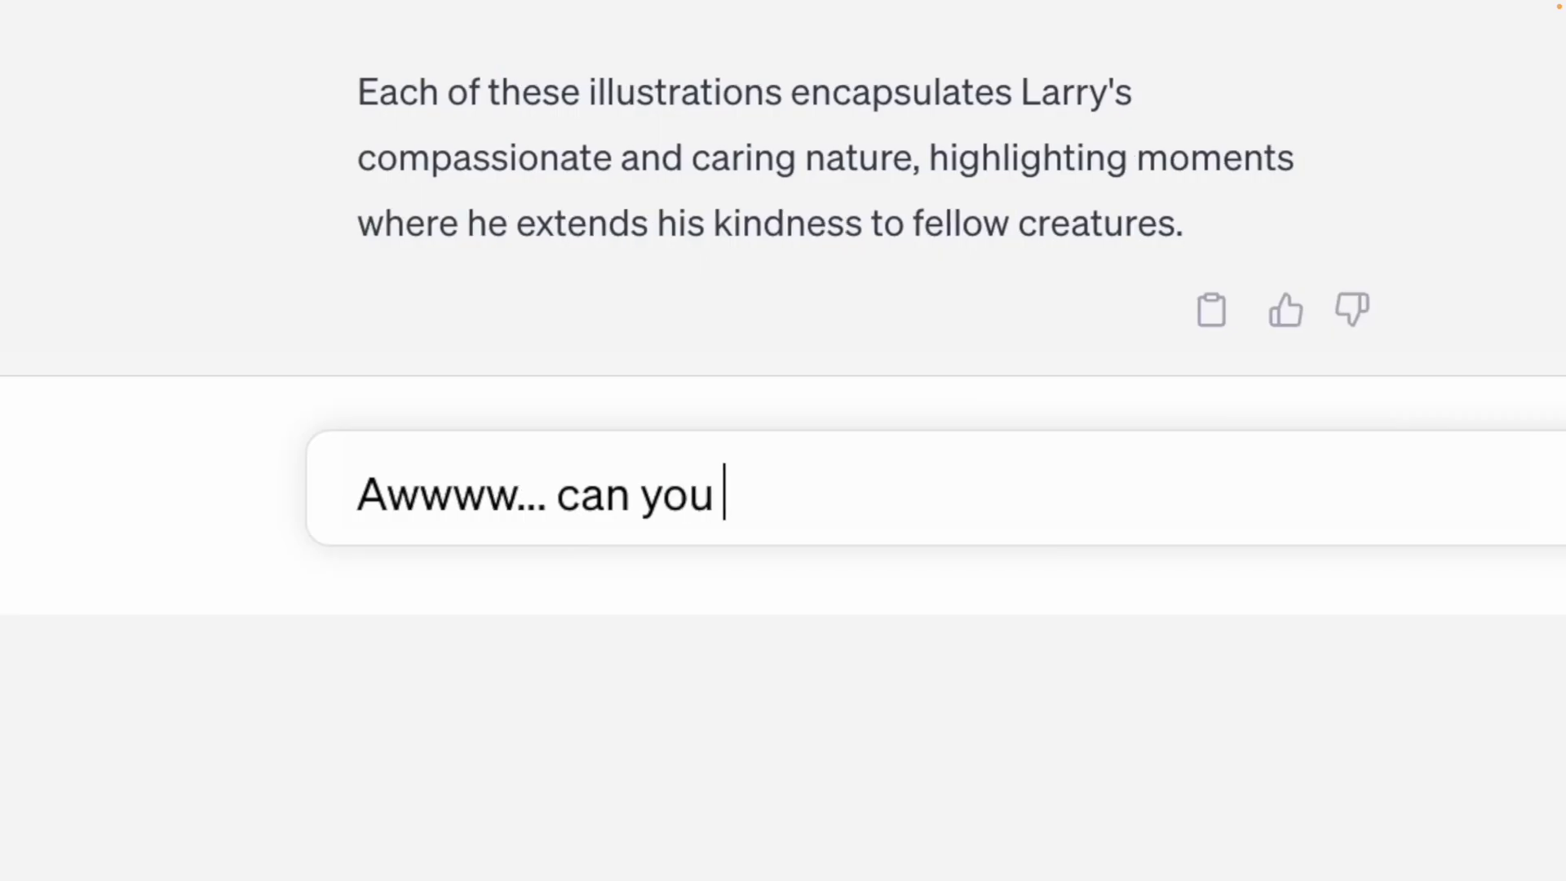
text( show me Larry being "kind)
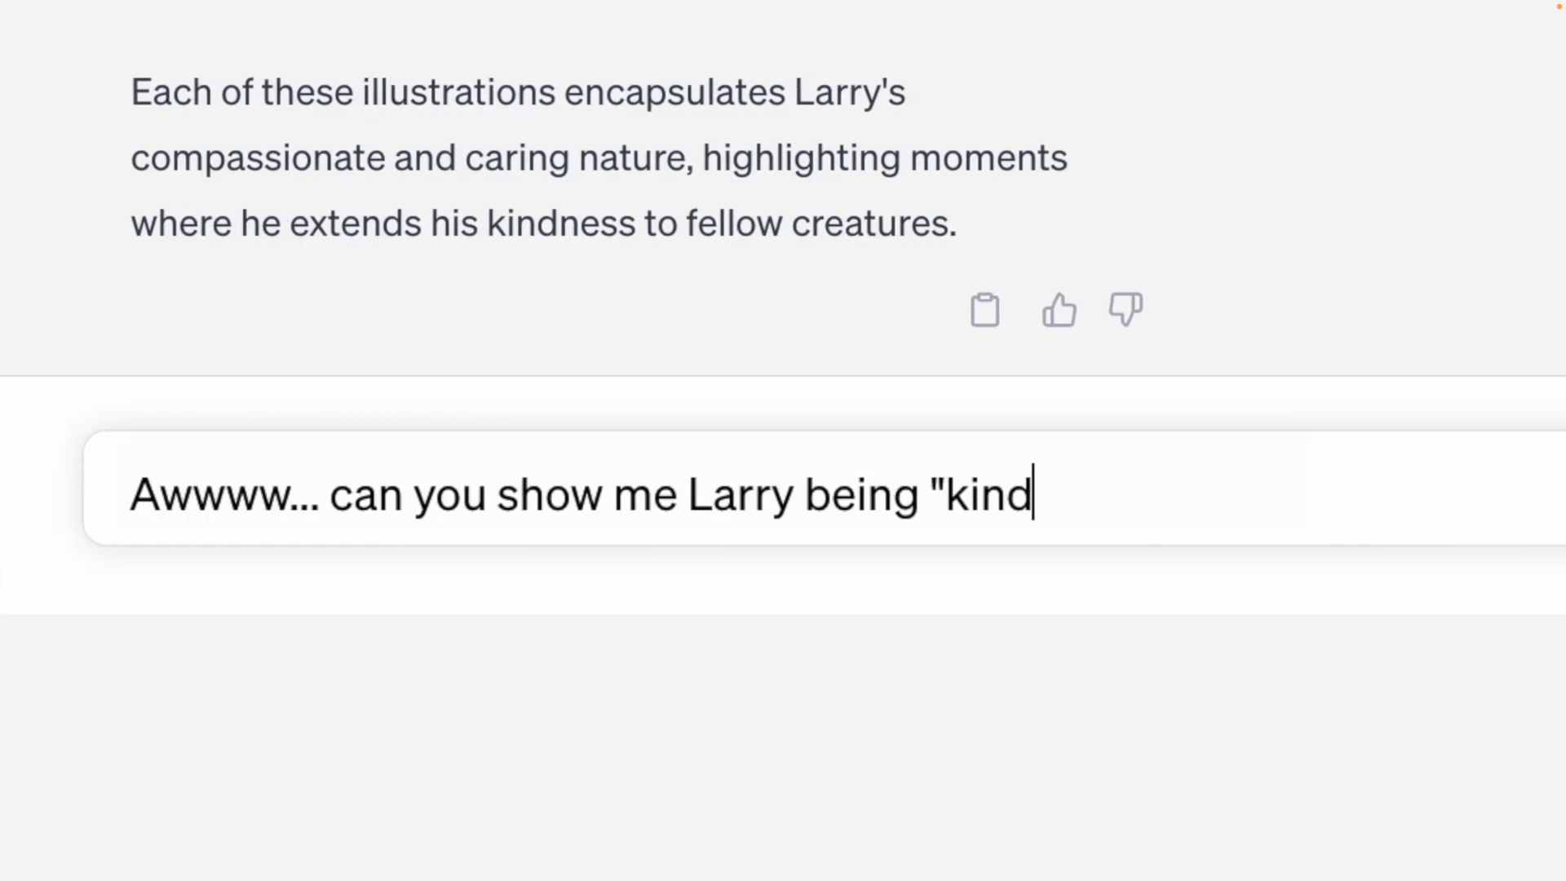
text( hearted"?)
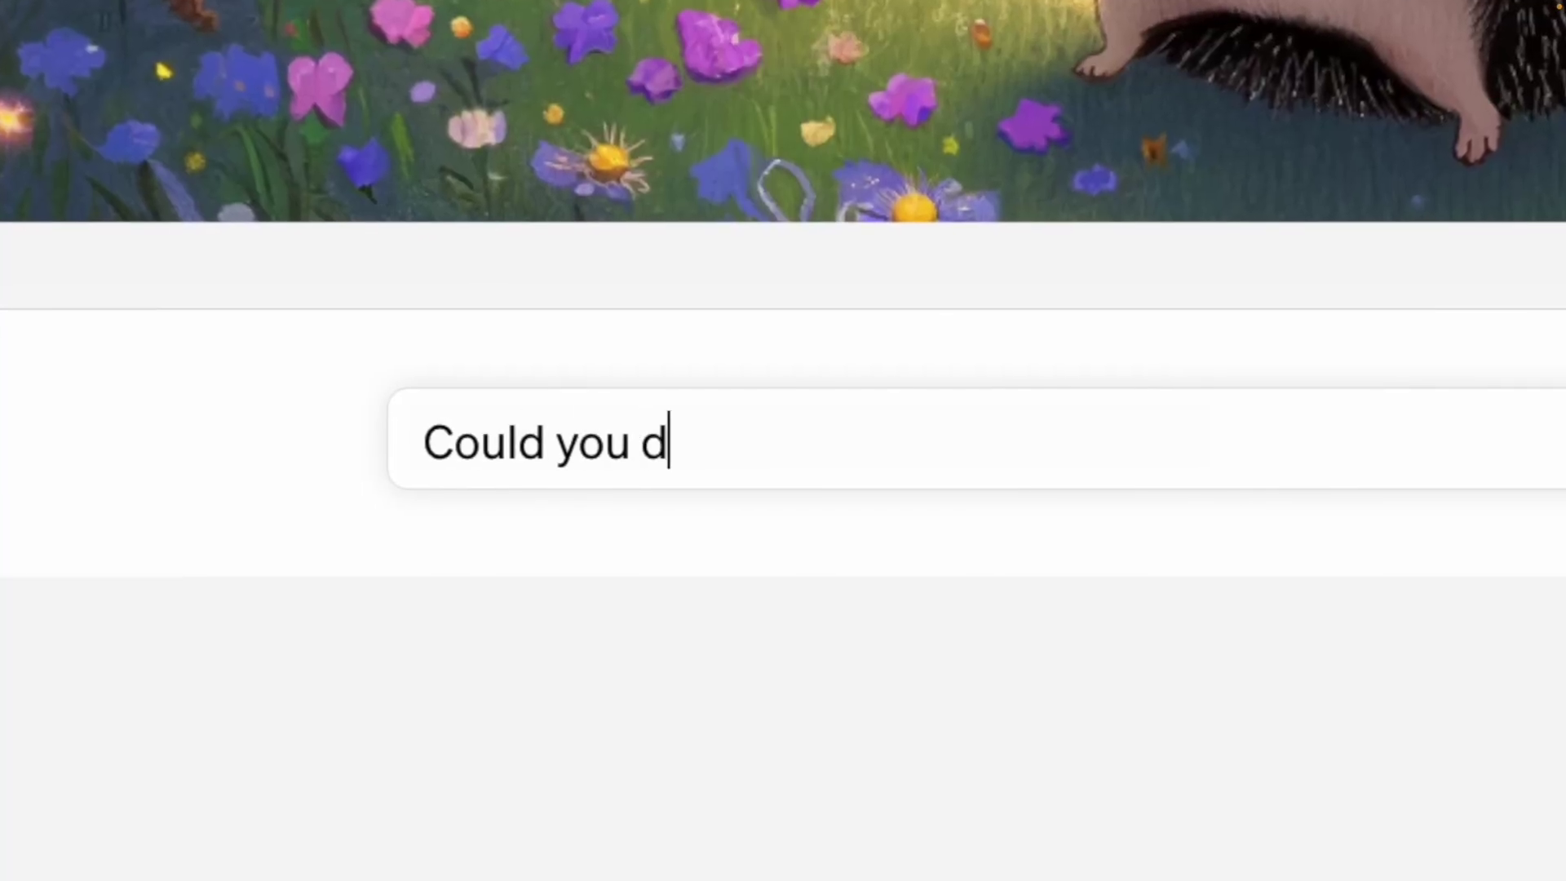
text(esign some stickers?)
- Send the request for sticker designs of Larry the hedgehog
key(Return)
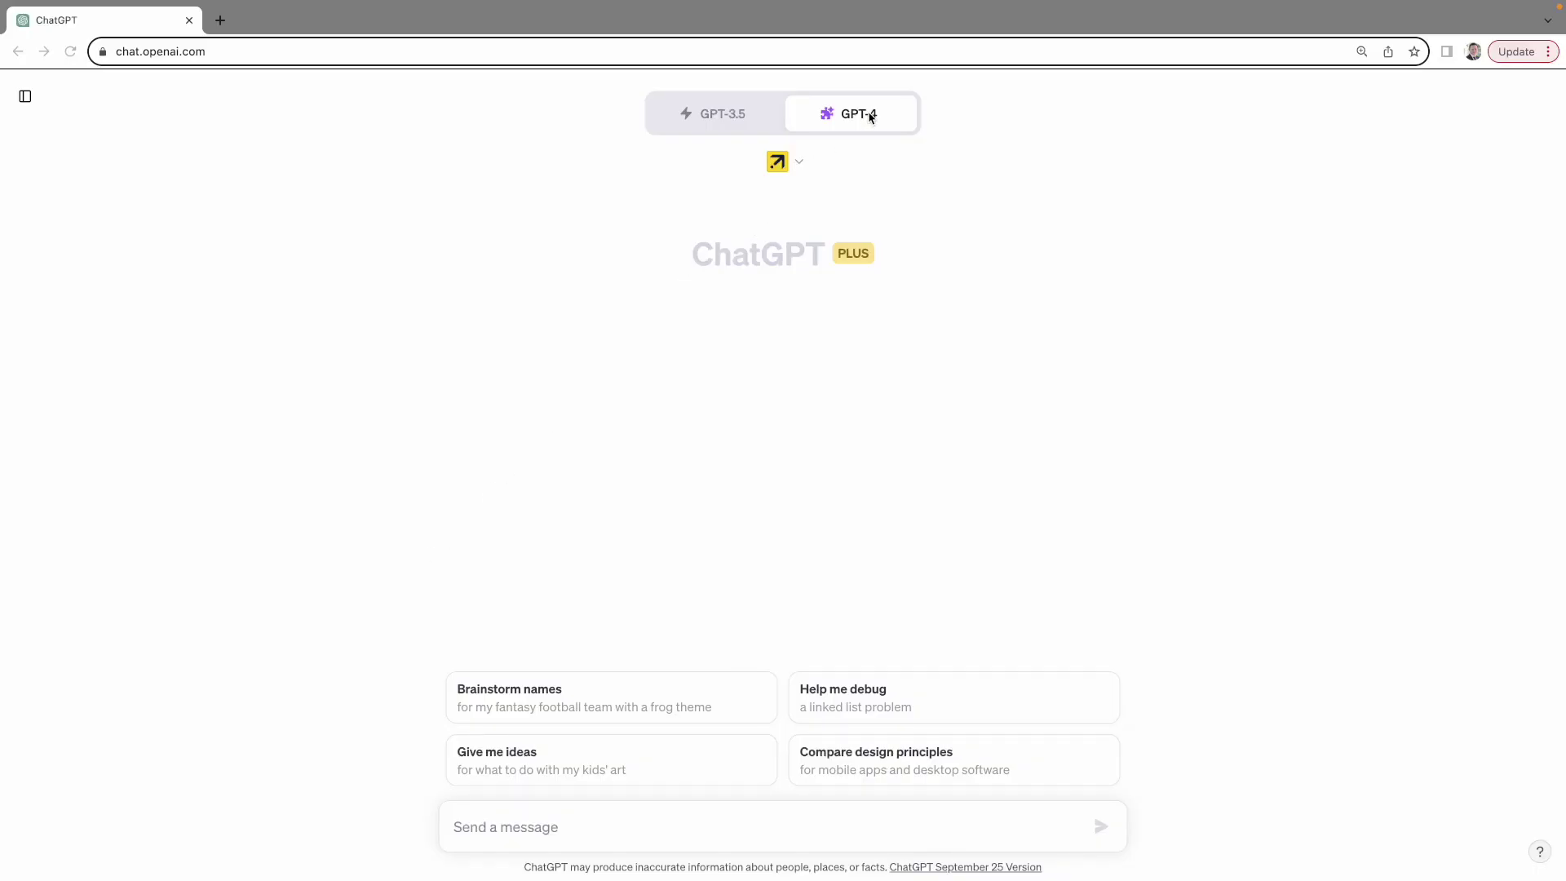
mouse_move(852, 113)
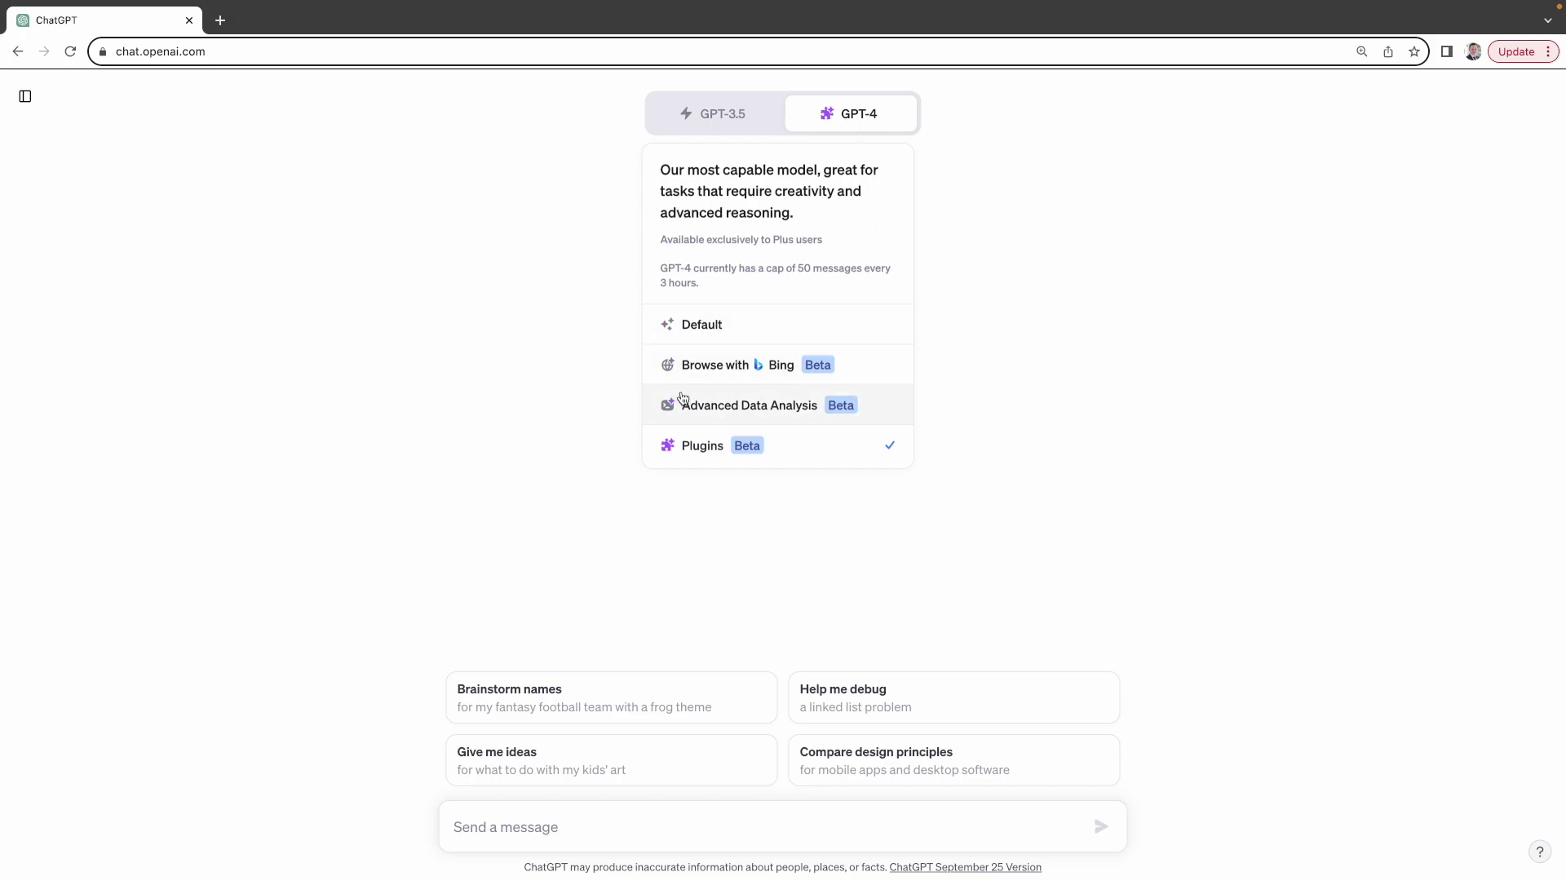
- Switch GPT-4 to Default mode and ask how a super duper sunflower hedgehog looks
click(700, 327)
text(M)
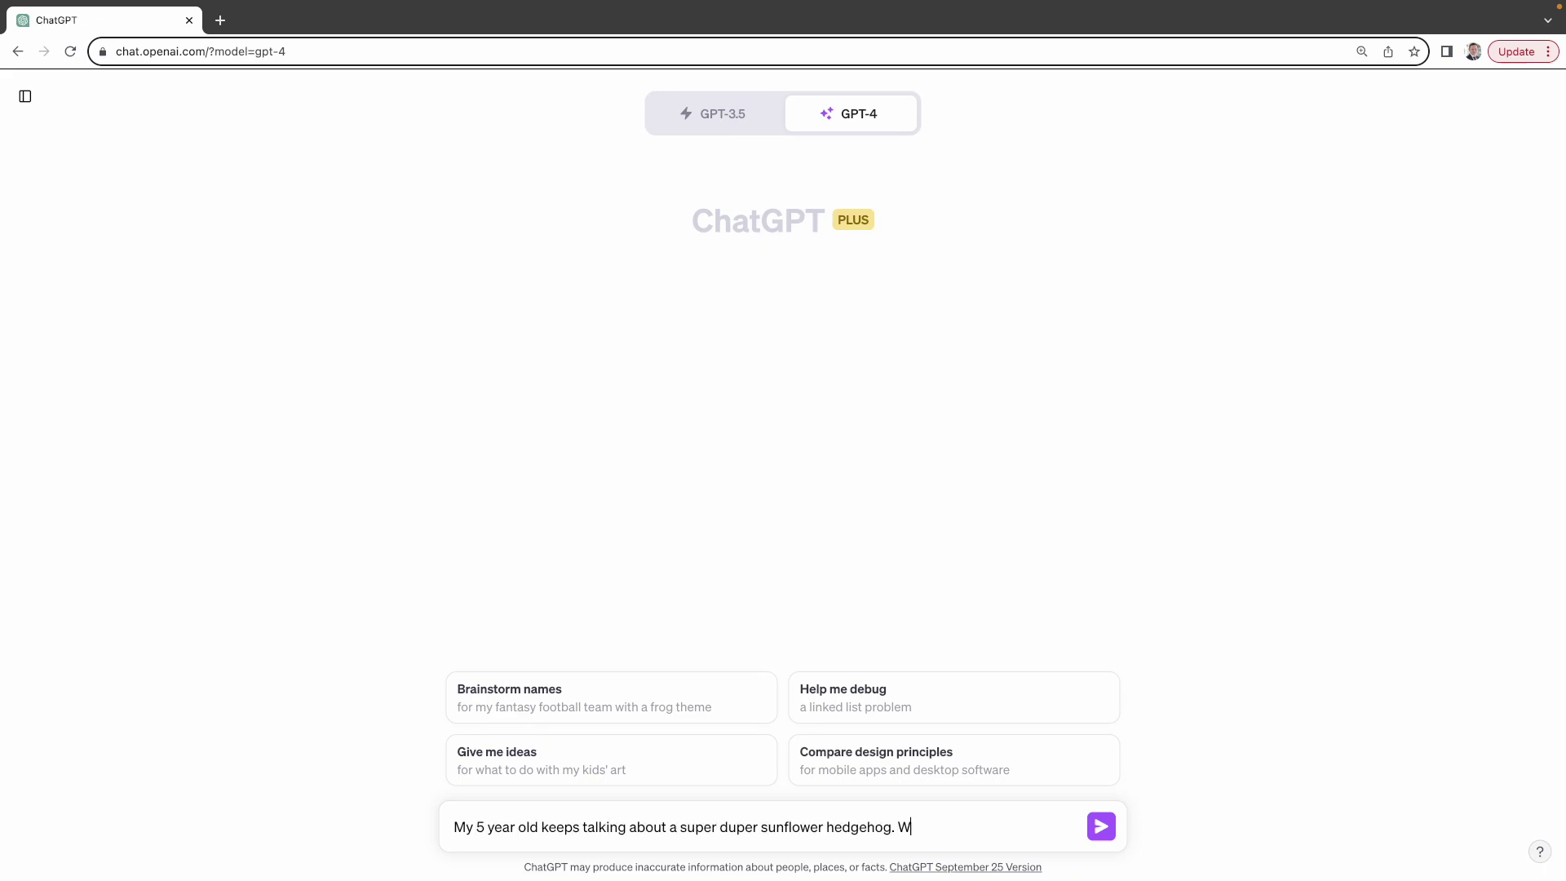
text(hat does it look like?)
key(Return)
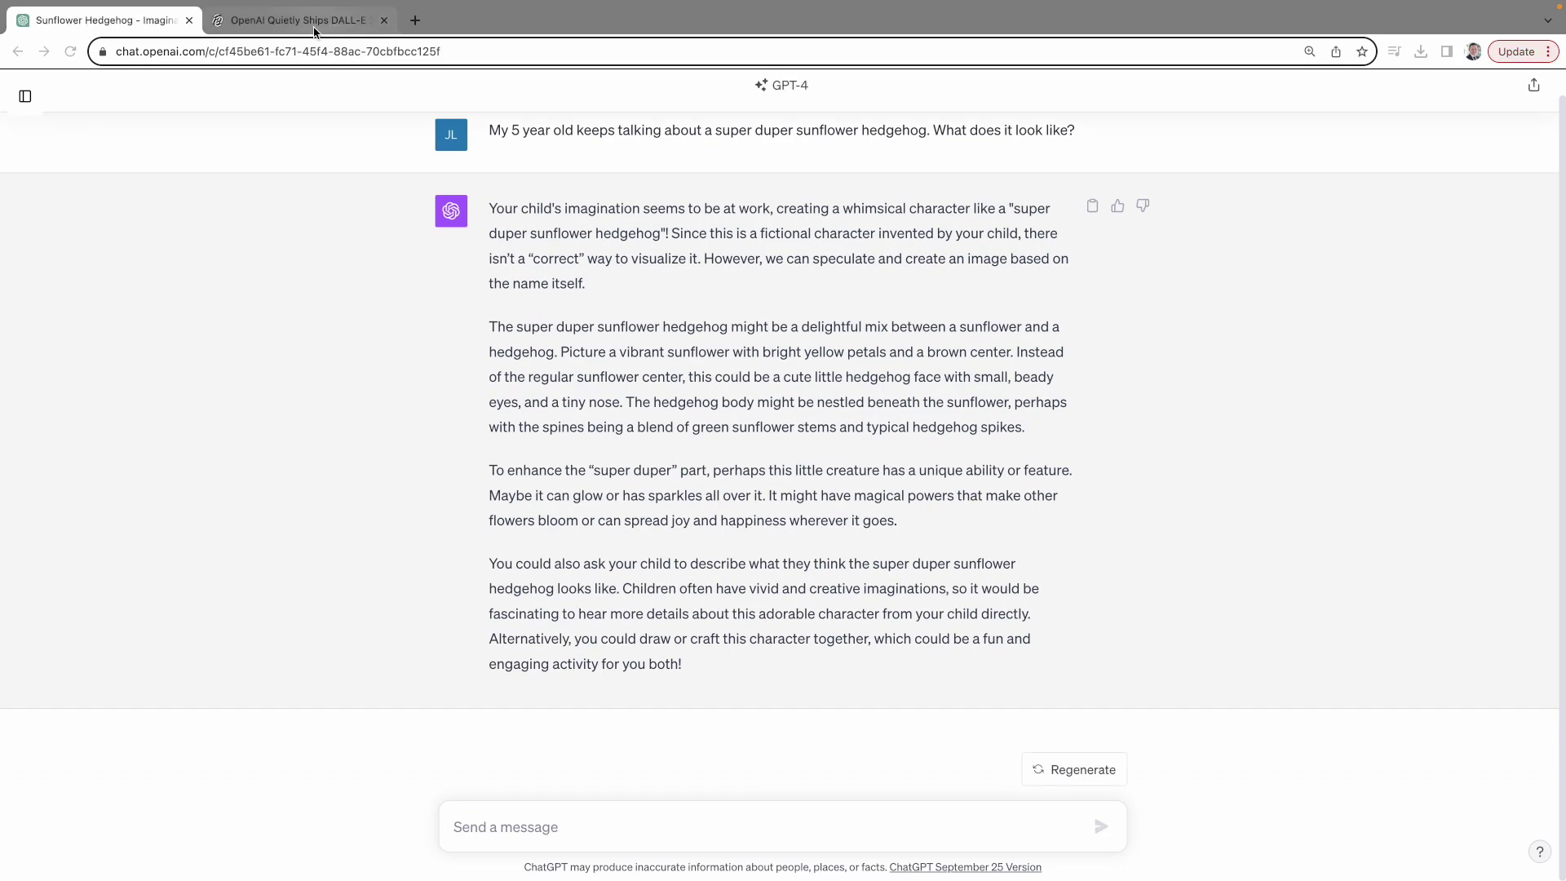
- Highlight the DALL·E image generator upgrade headline in the news article
click(315, 32)
drag(454, 291, 1074, 355)
drag(524, 342, 1072, 355)
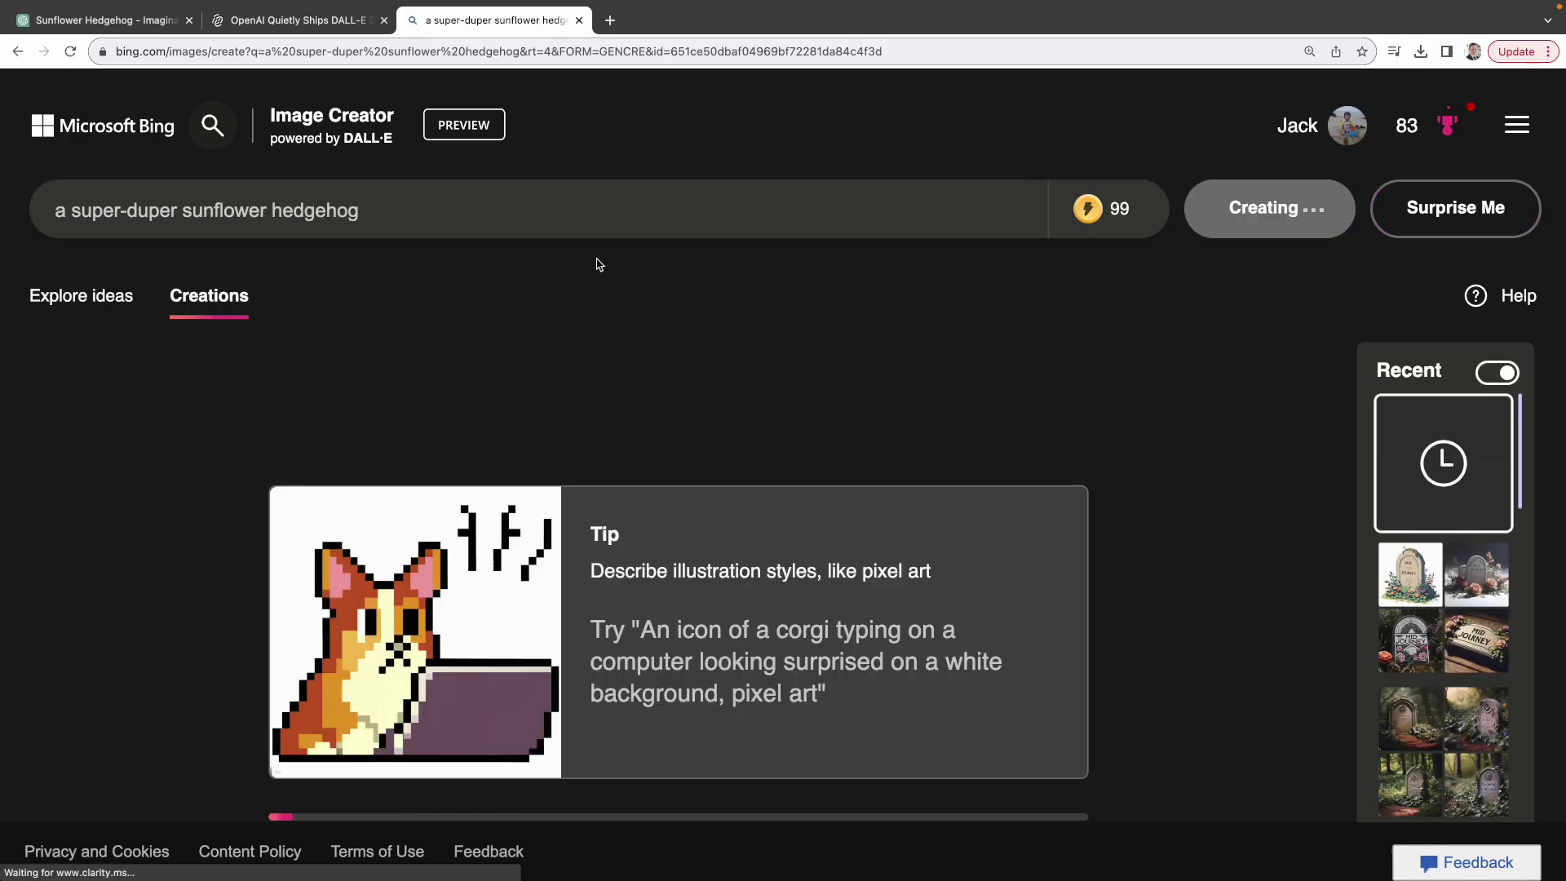
scroll(1119, 660, down, 1)
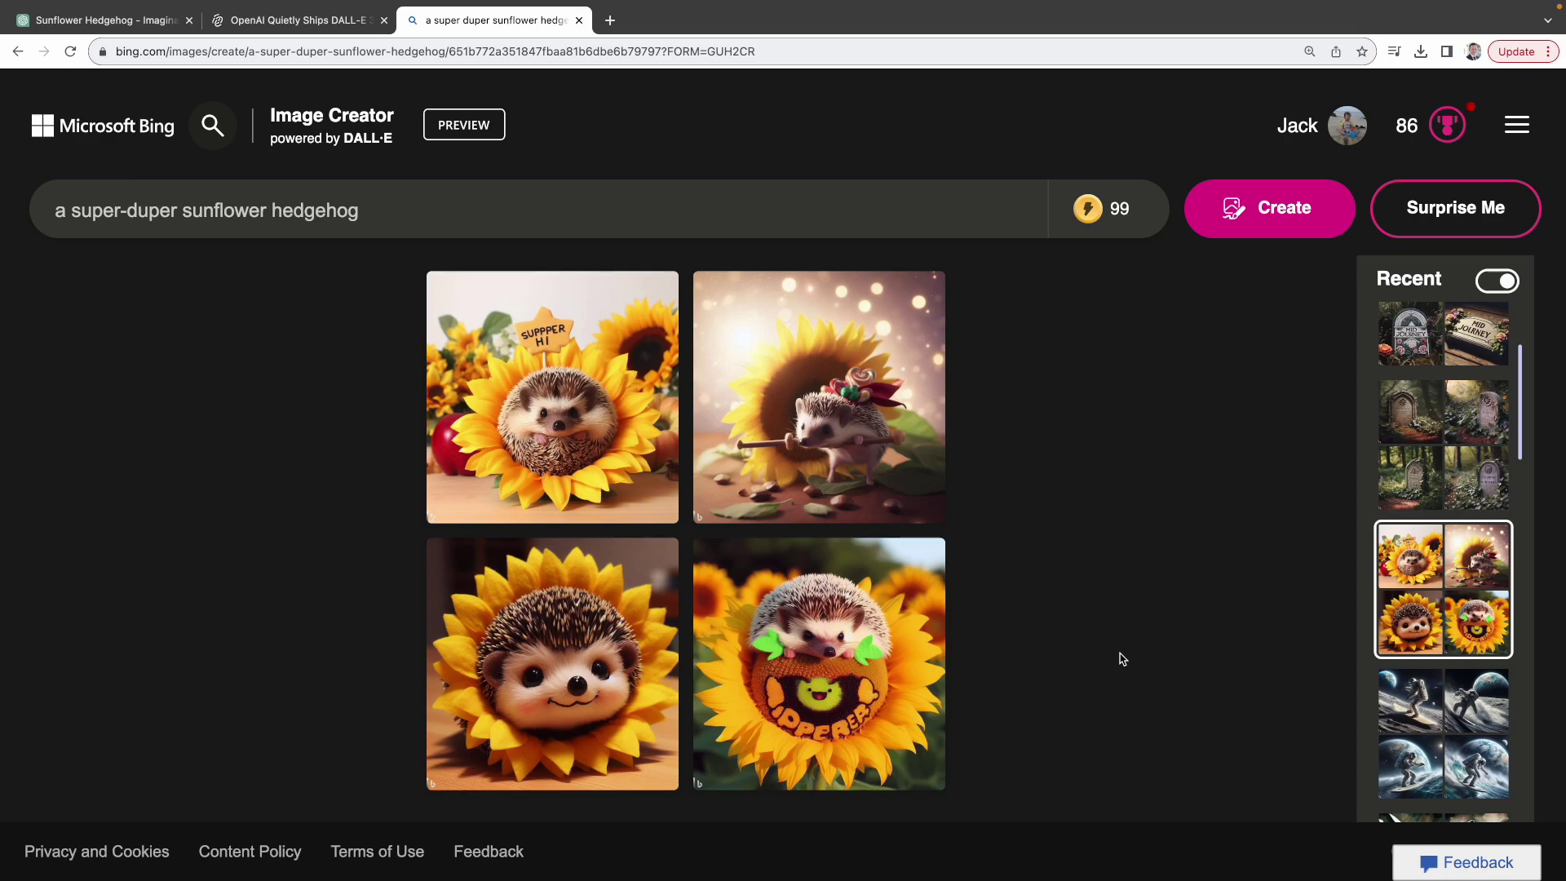
- View all four sunflower hedgehog images full size, then open the astronaut surfing creation
click(902, 522)
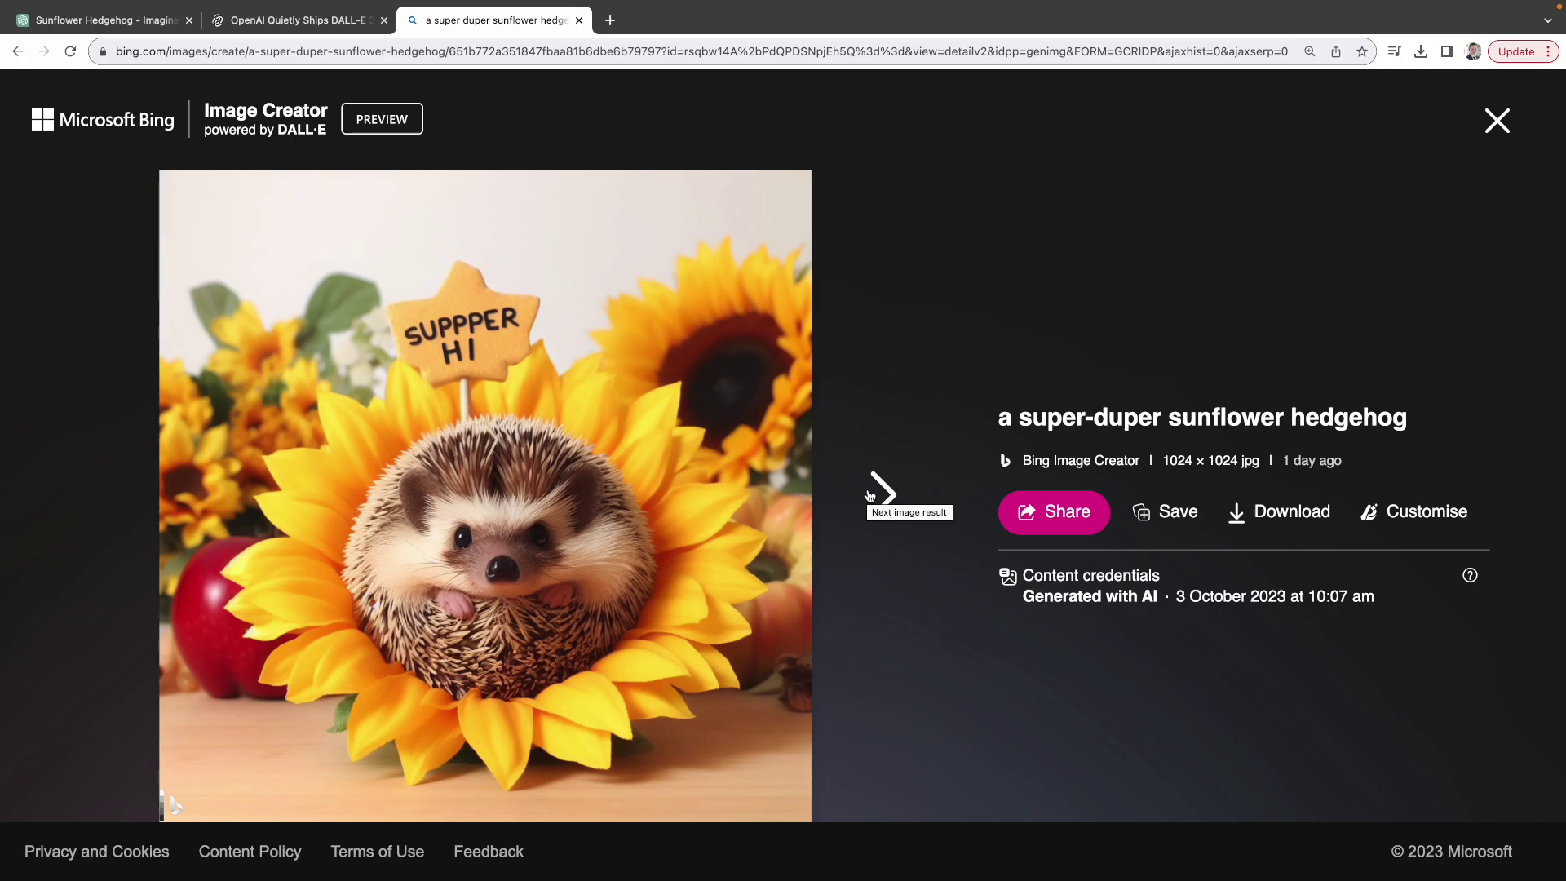
click(886, 492)
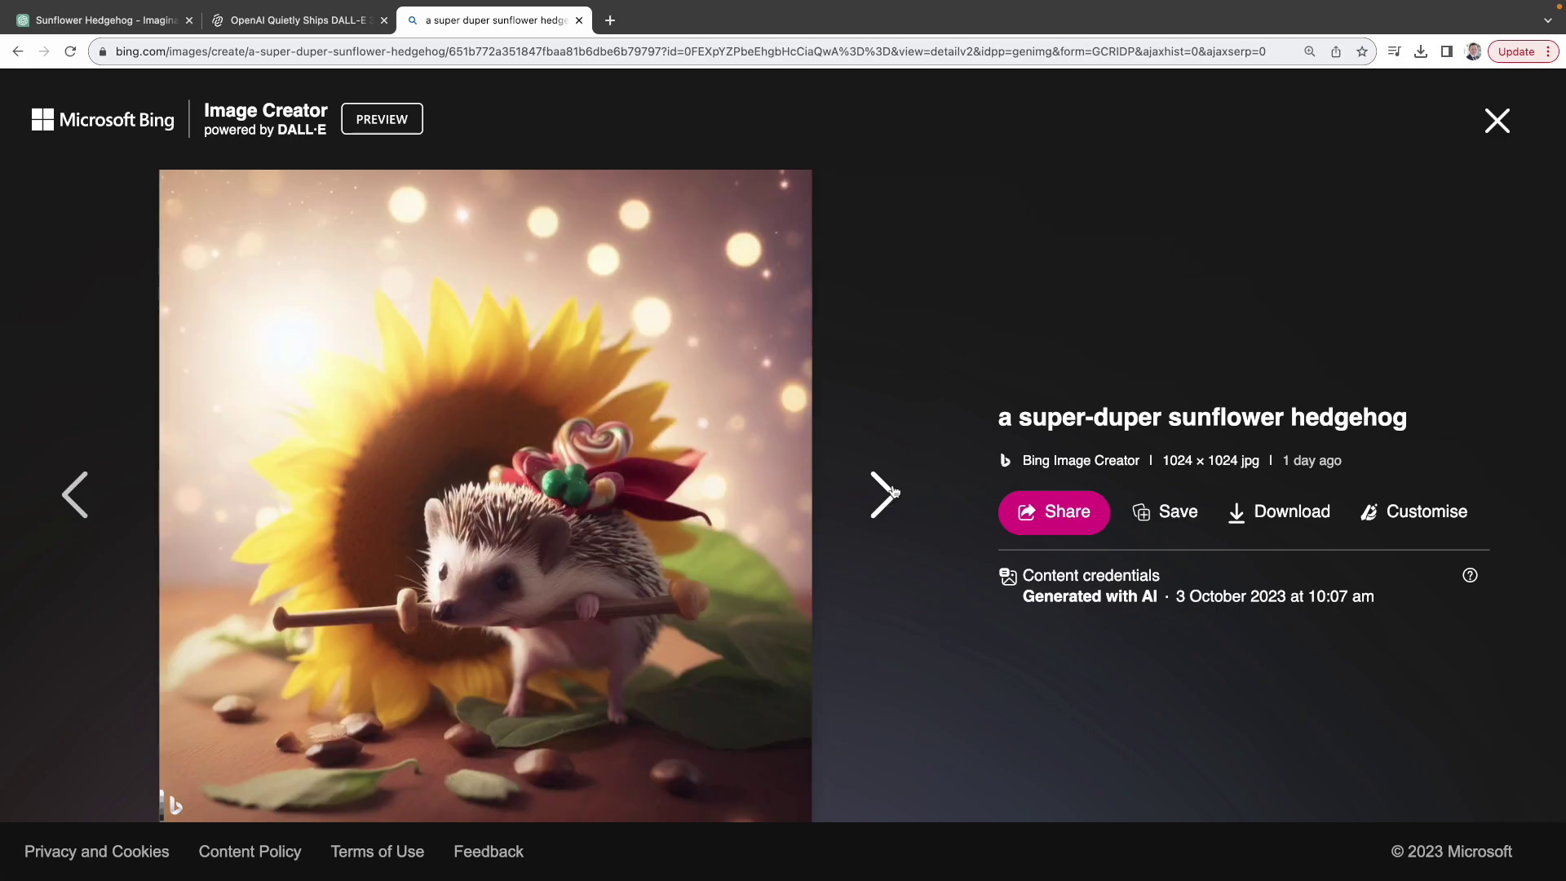
click(893, 493)
click(893, 492)
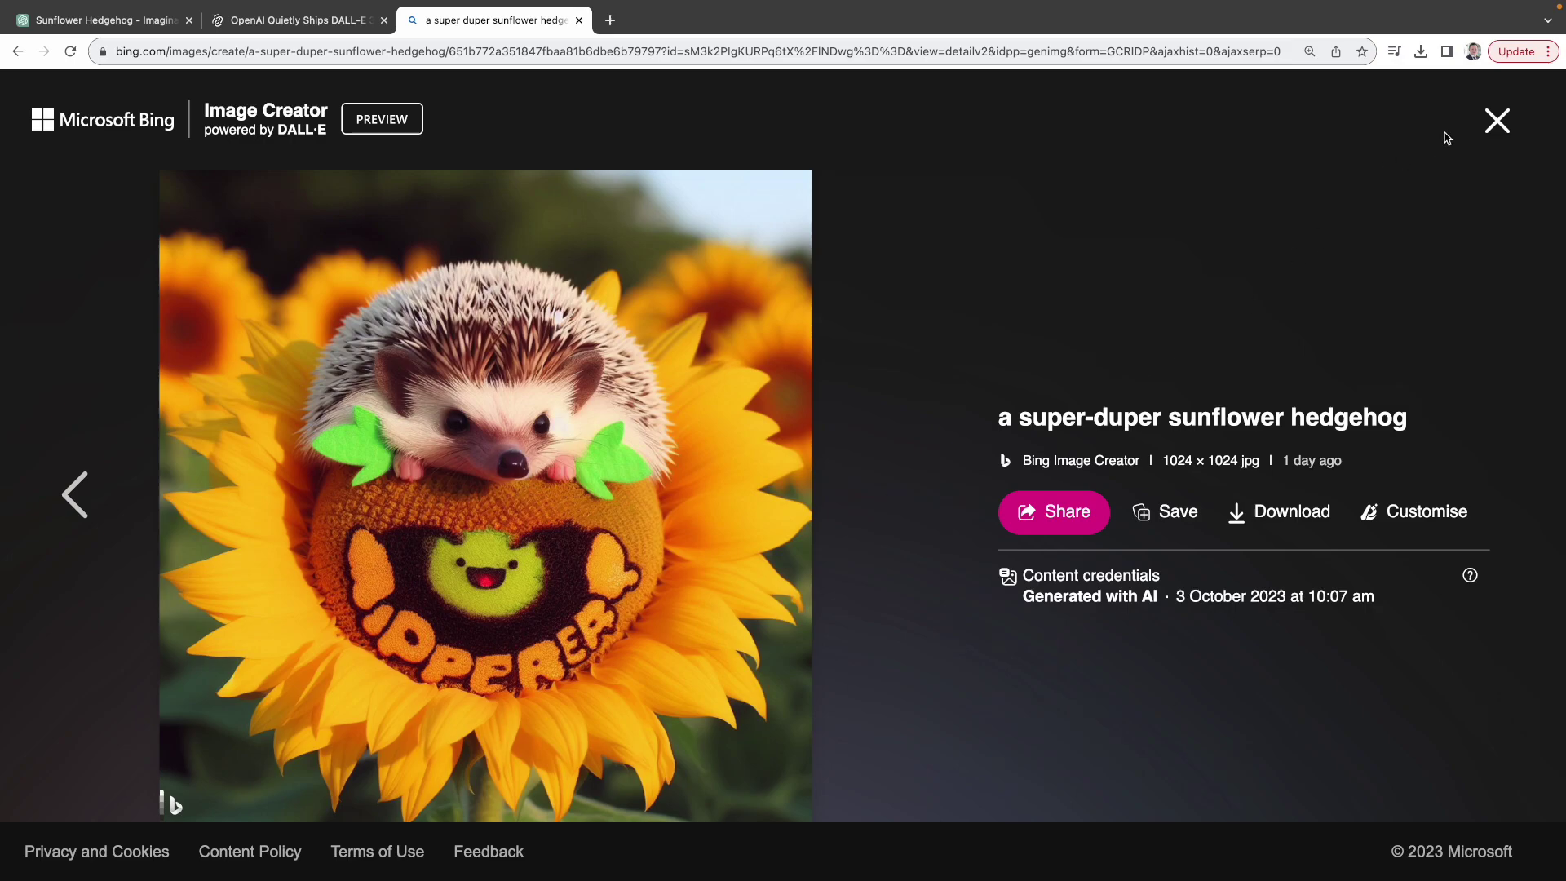
click(1497, 120)
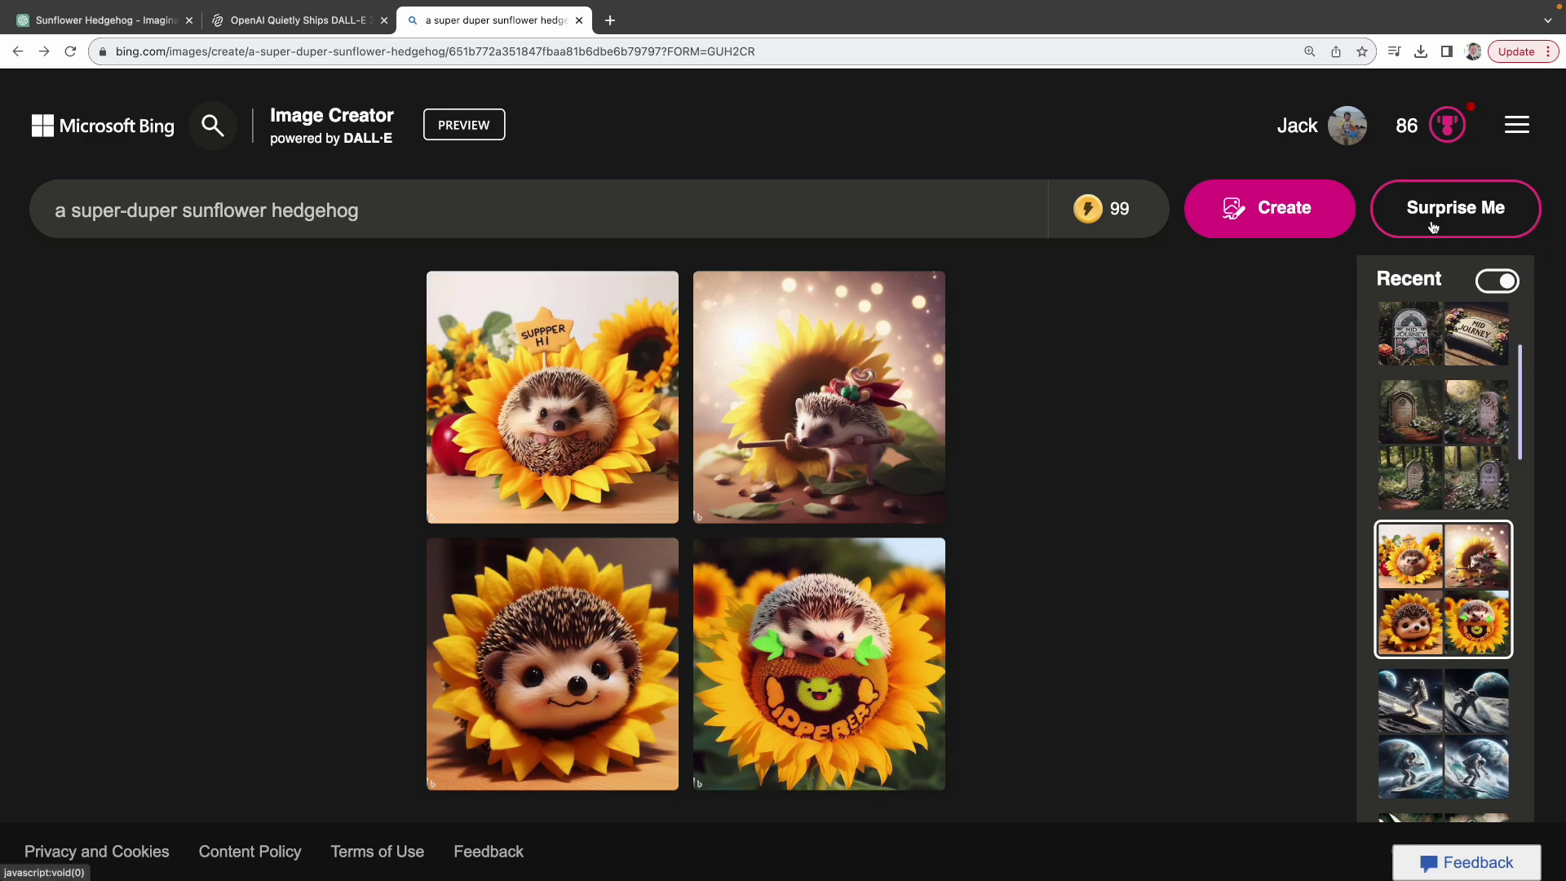
click(1416, 712)
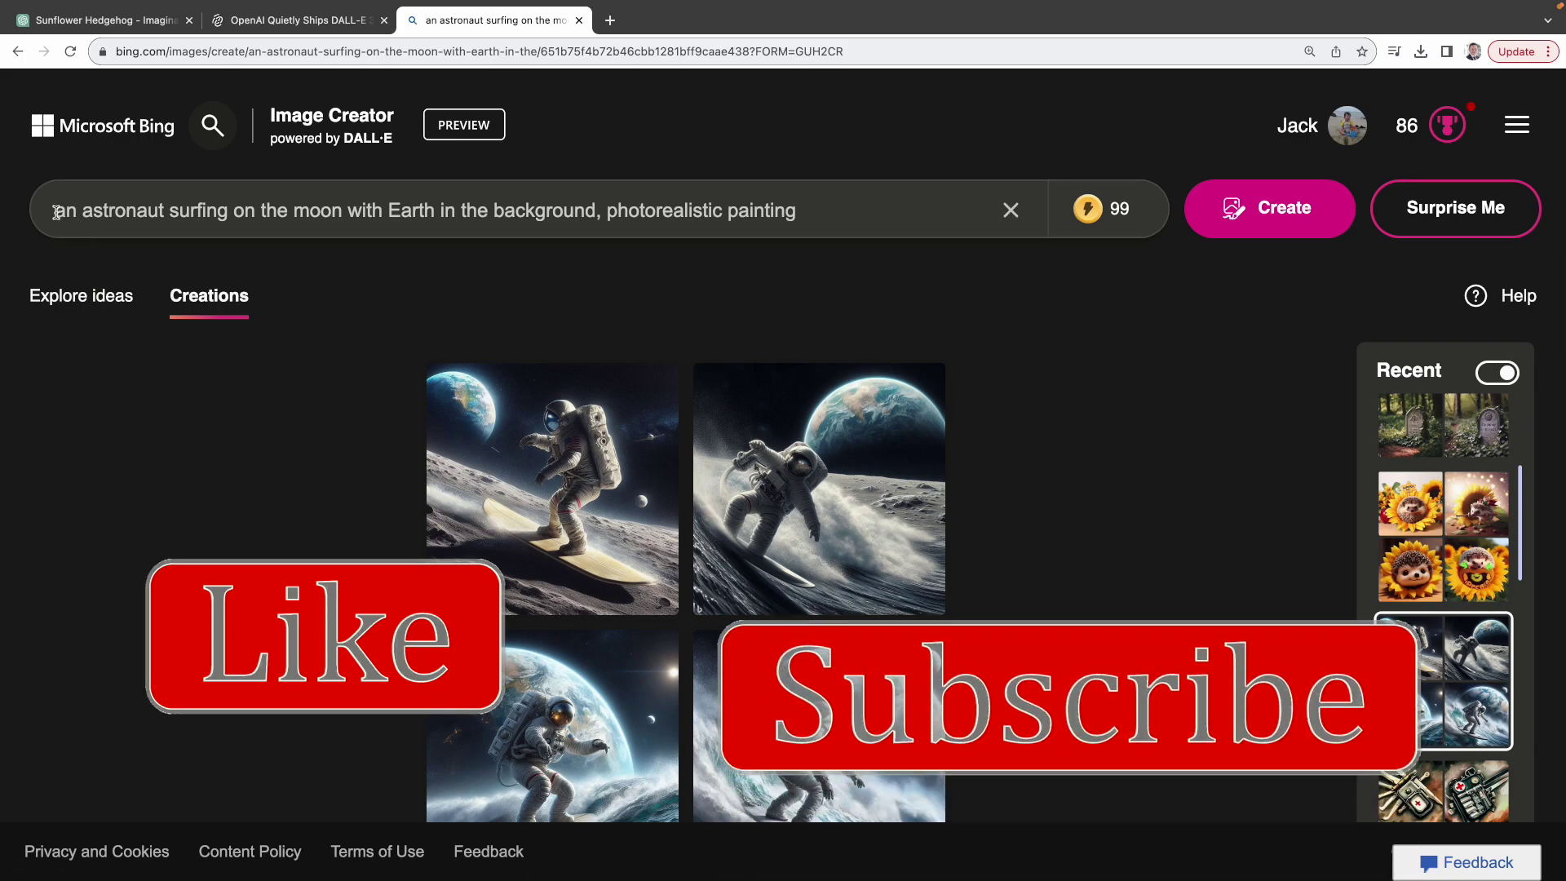
drag(55, 211, 149, 209)
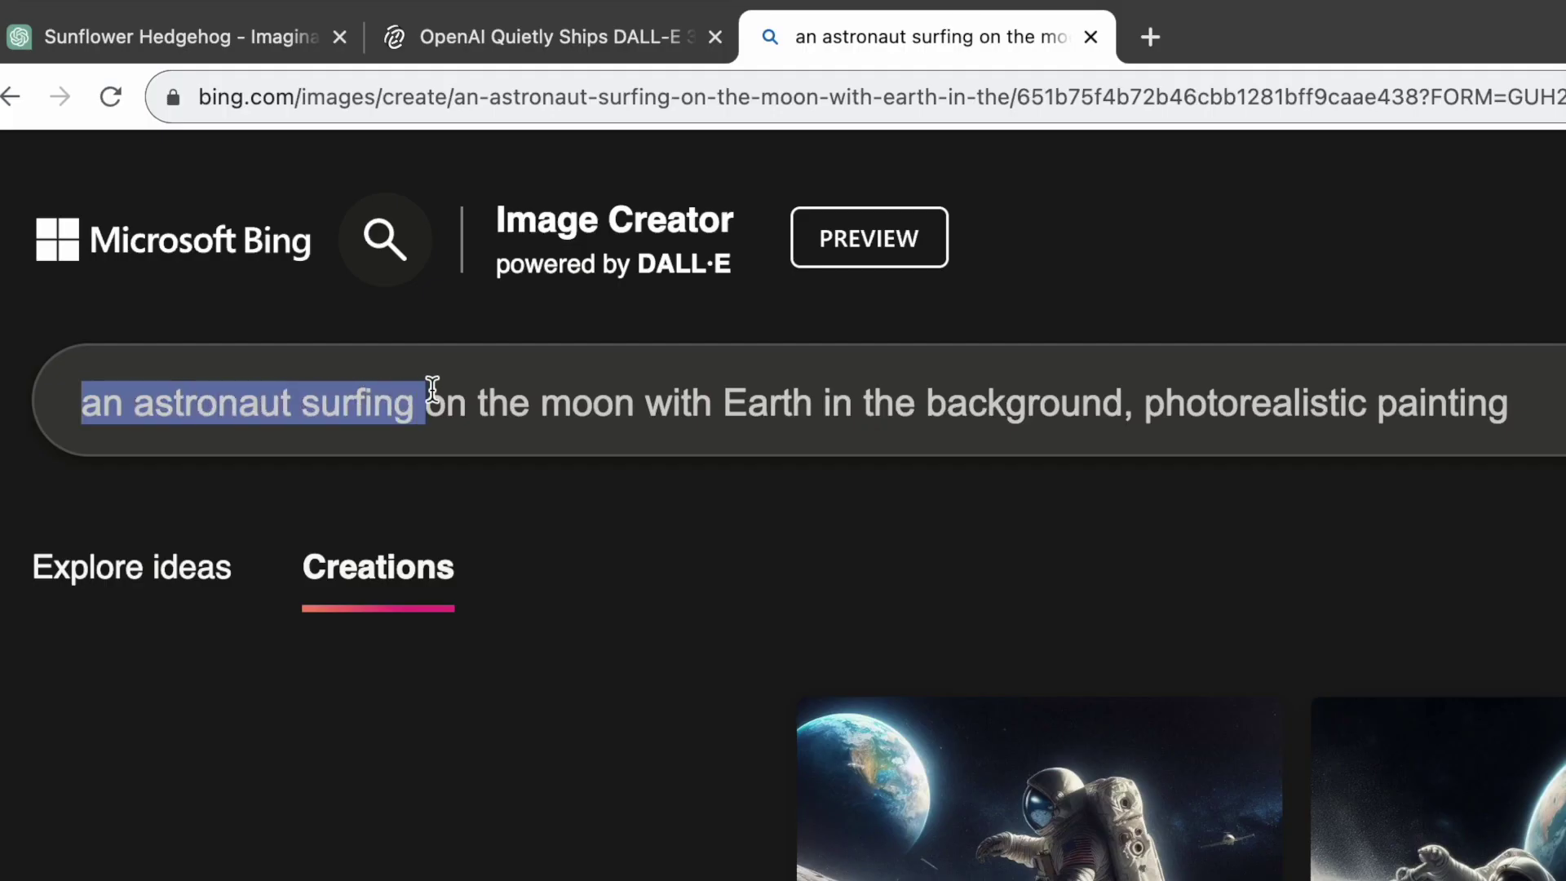
drag(262, 398, 1535, 405)
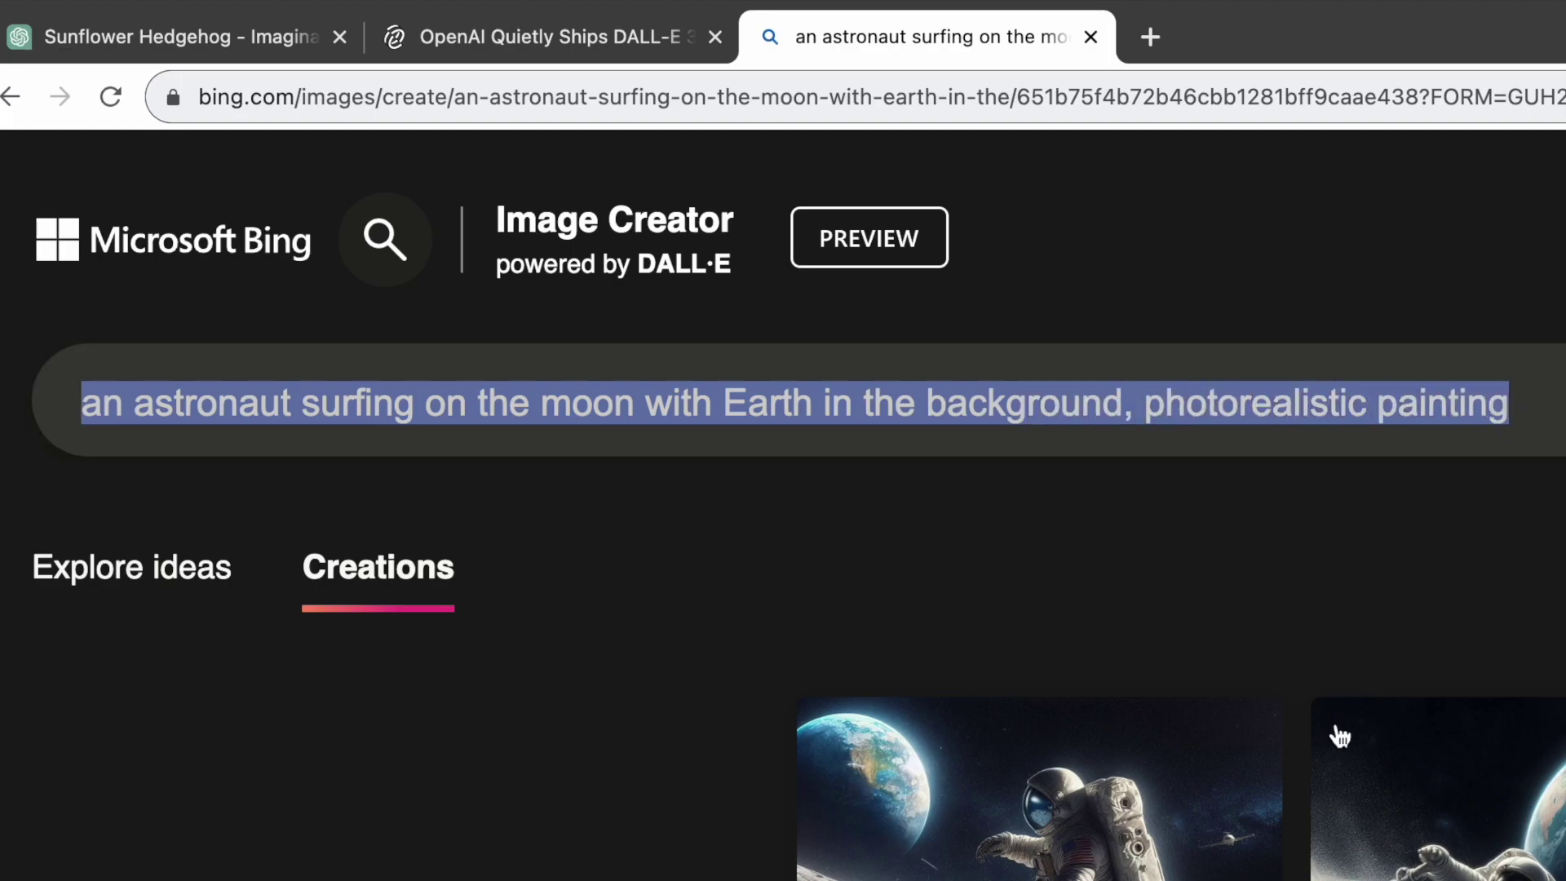
click(905, 856)
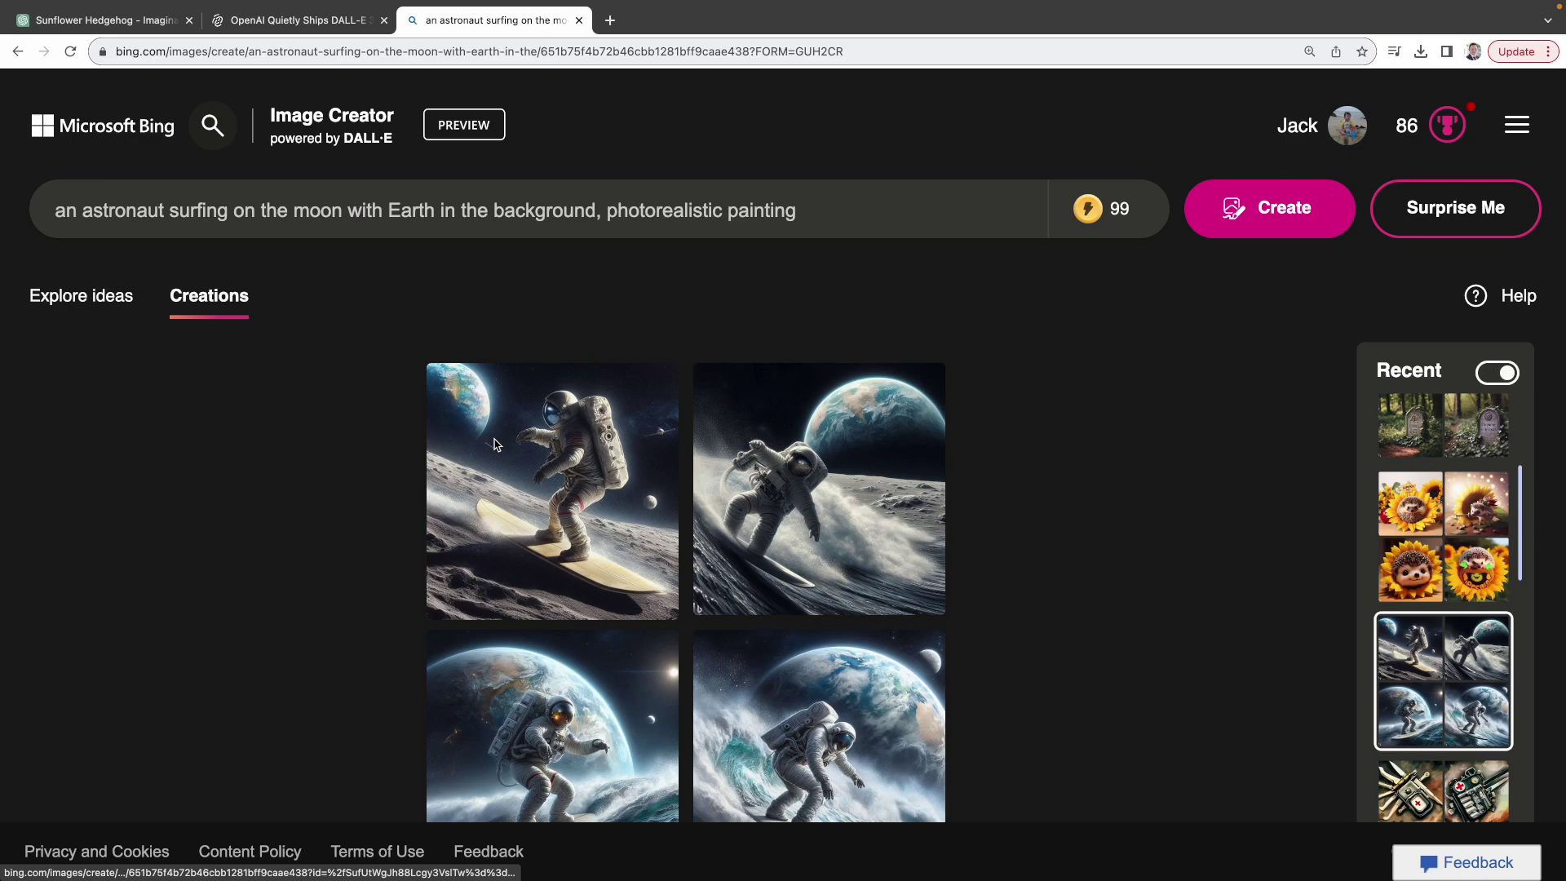
click(496, 445)
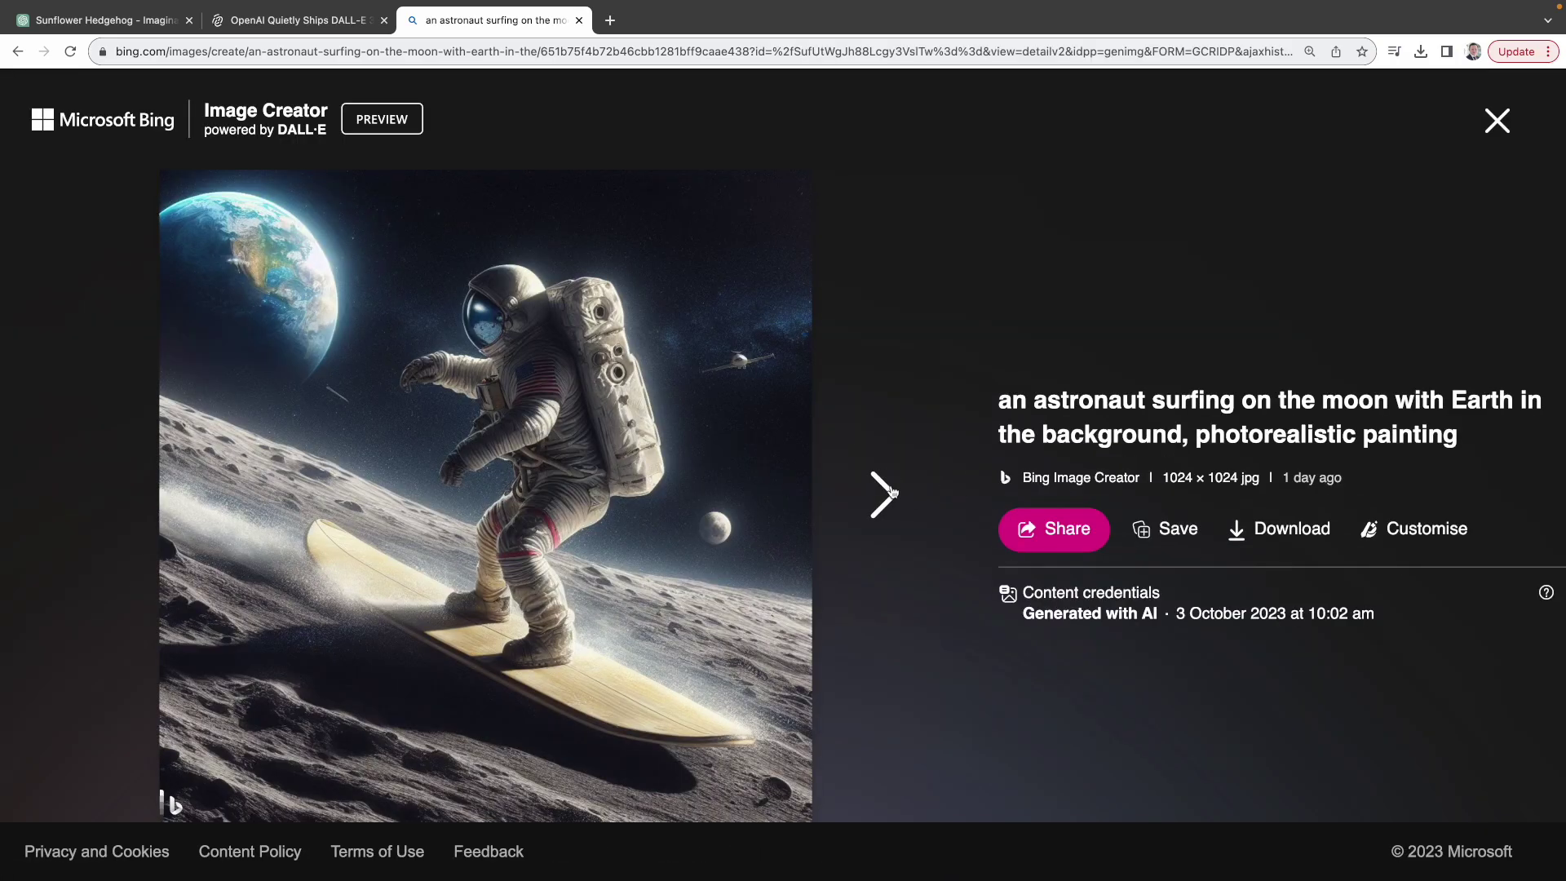
click(883, 496)
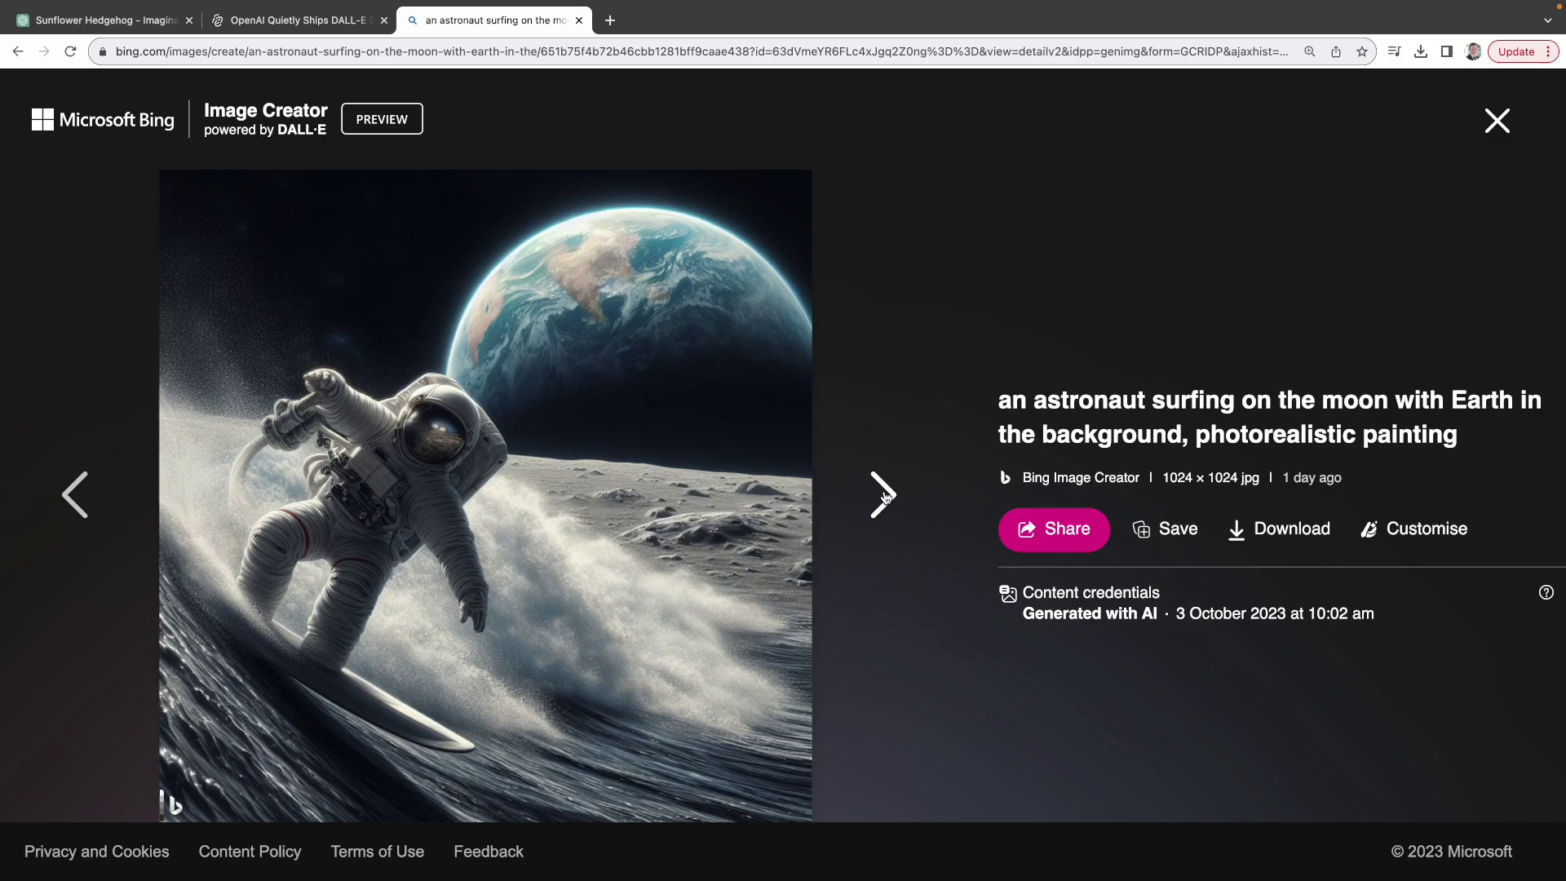
click(884, 497)
click(885, 496)
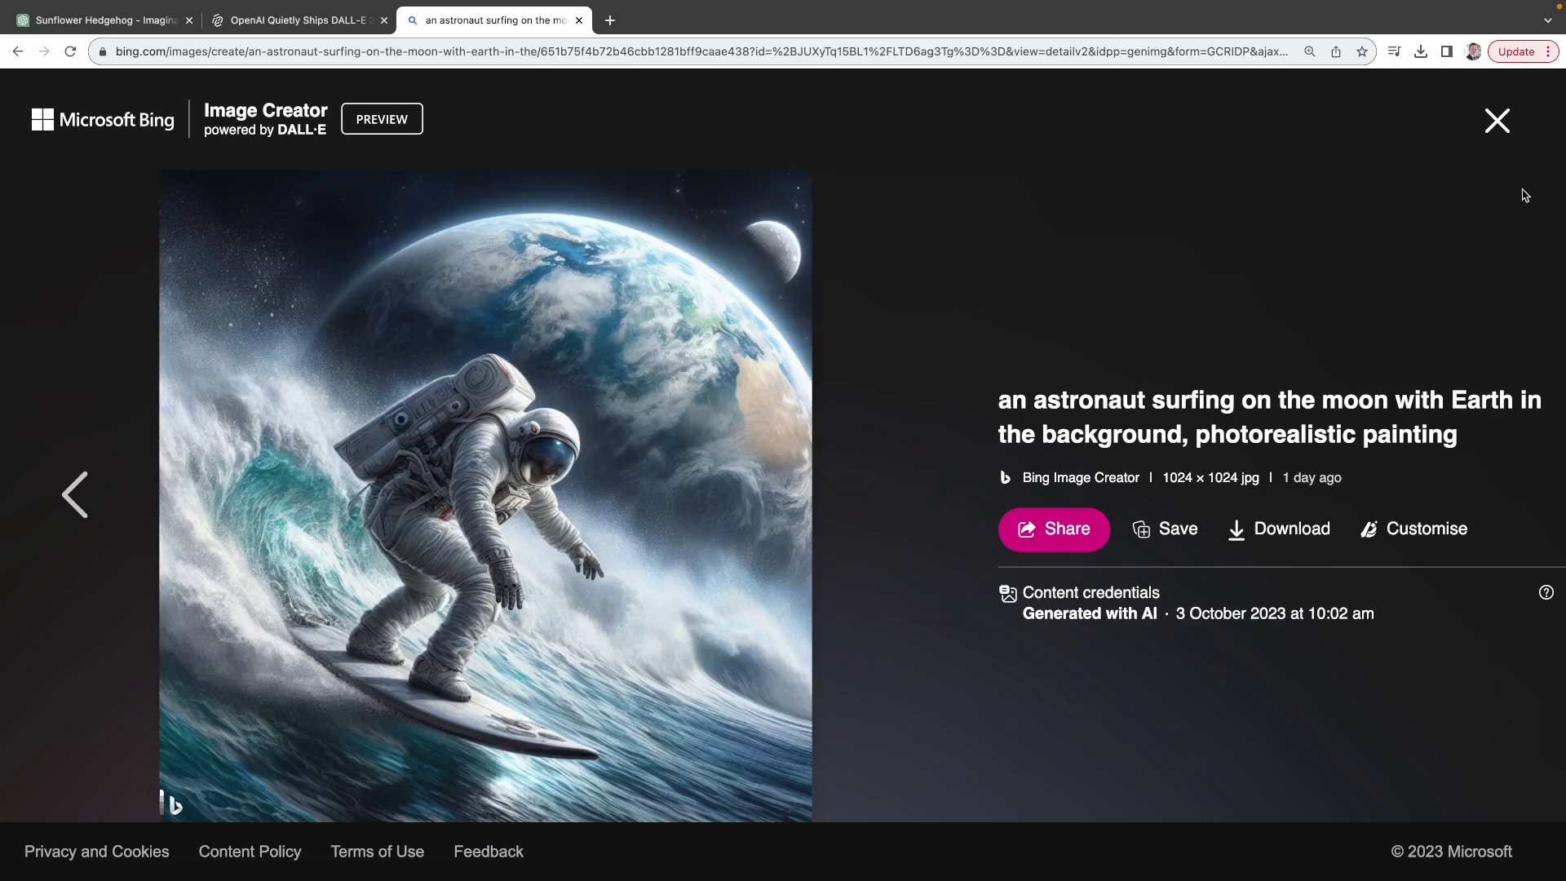
click(1498, 123)
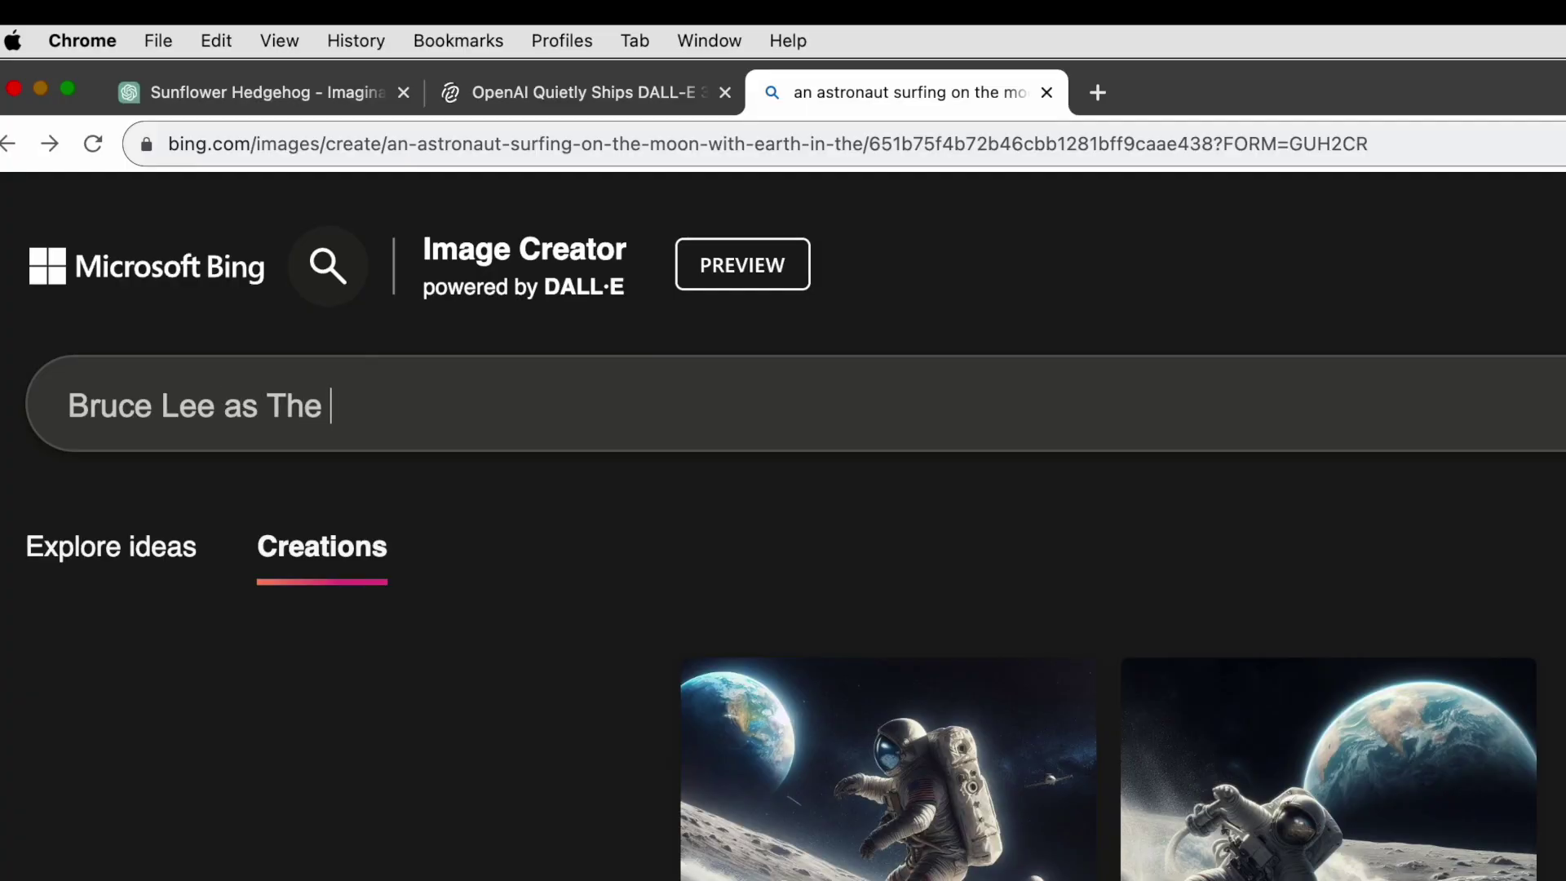
text( Terminator with text Bruce L)
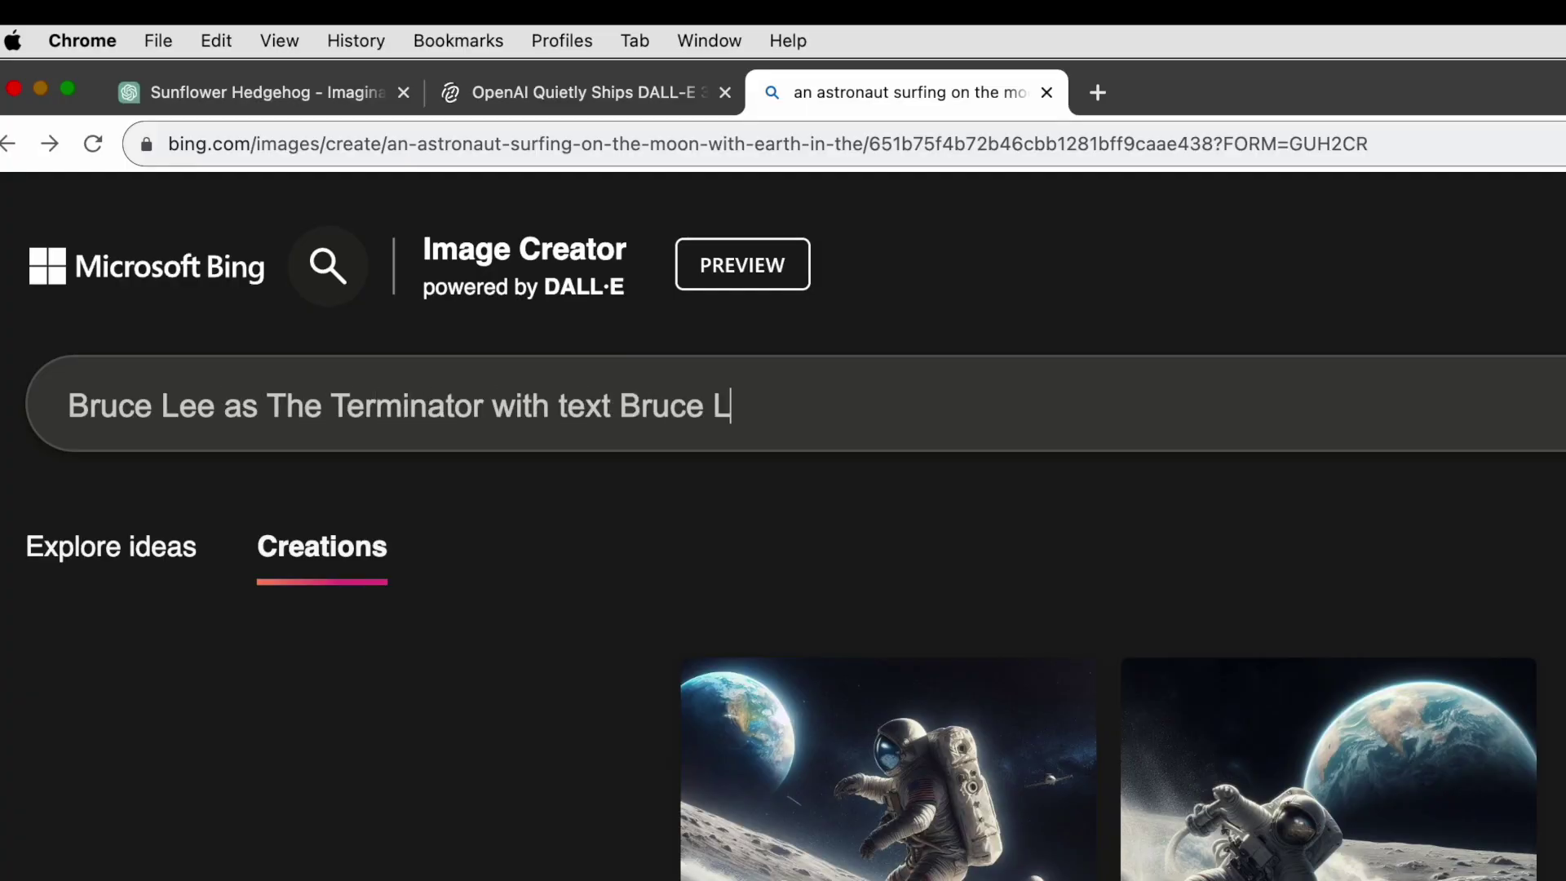
text(ee, The Terminator, cinematic film)
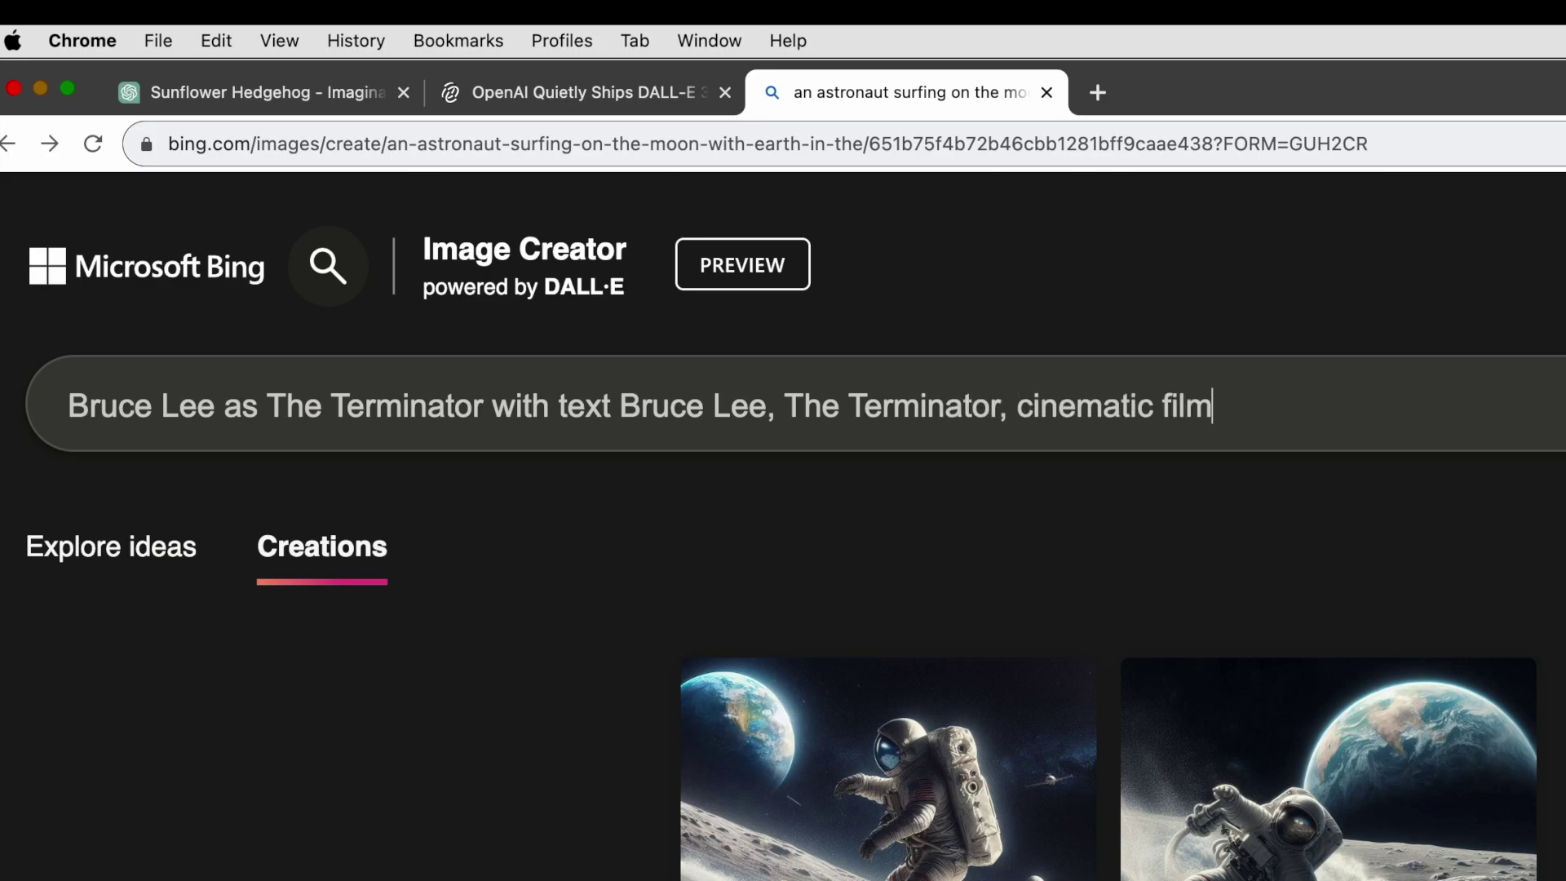
text( poster, graphic design)
- Generate the Bruce Lee Terminator posters and browse forward to the half-cyborg image
key(Return)
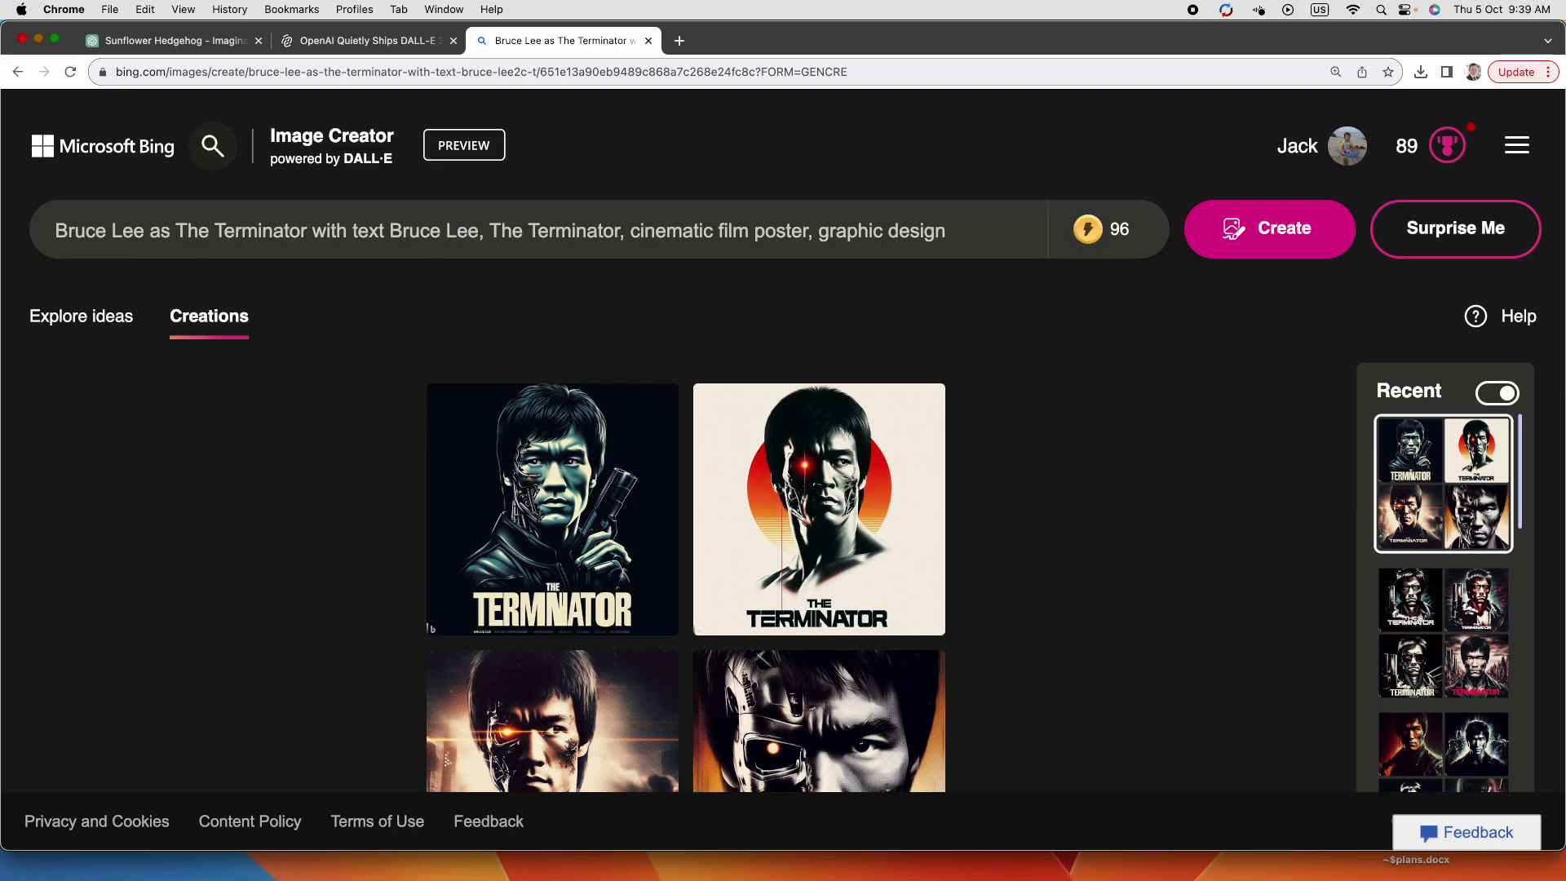
click(585, 504)
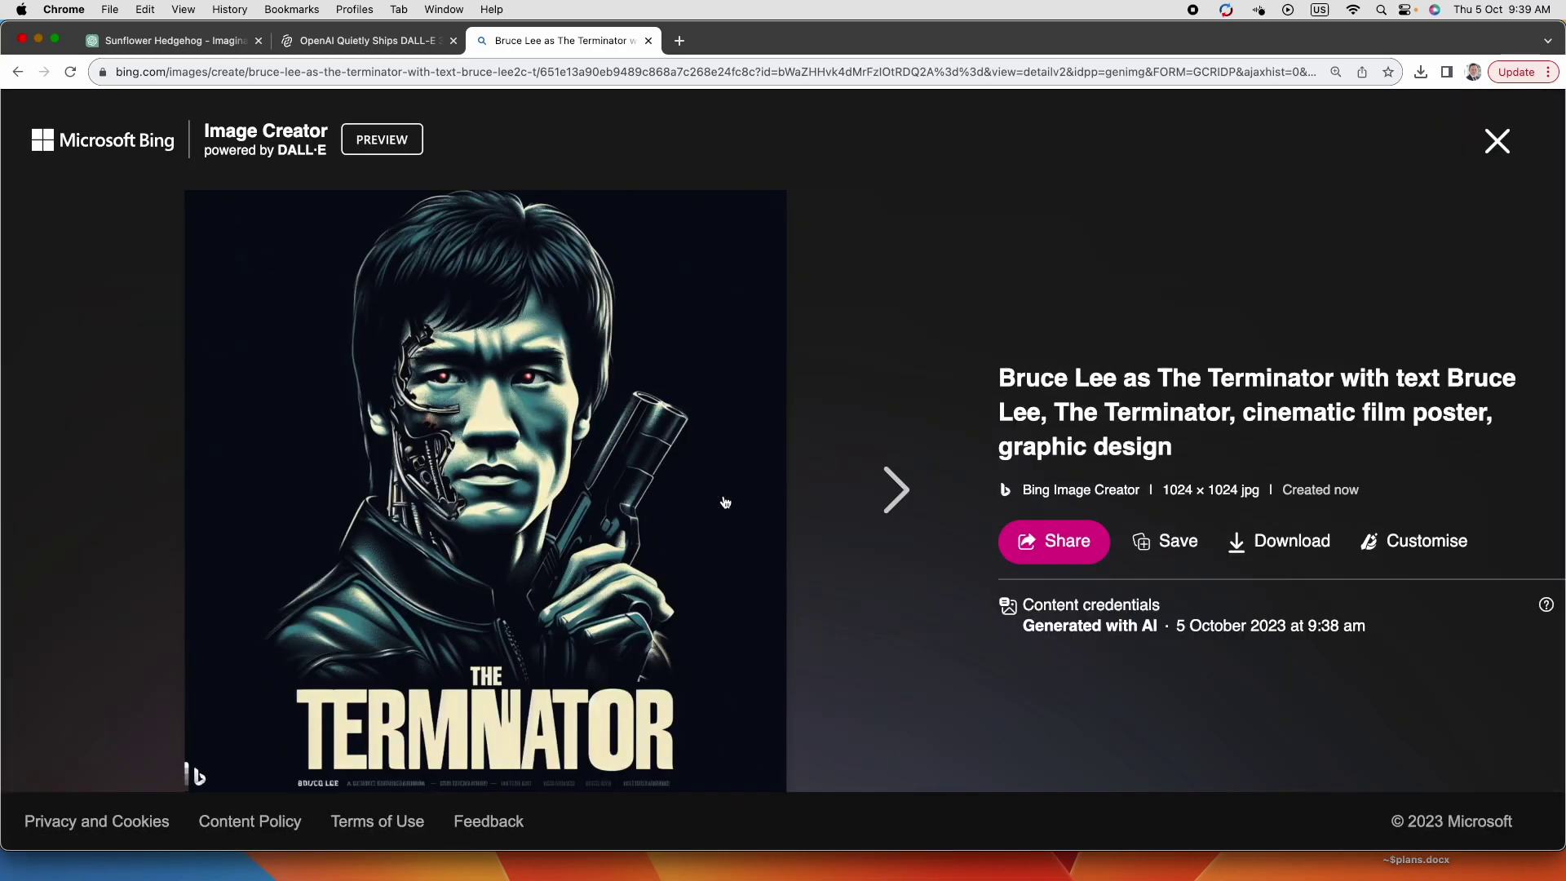
click(881, 494)
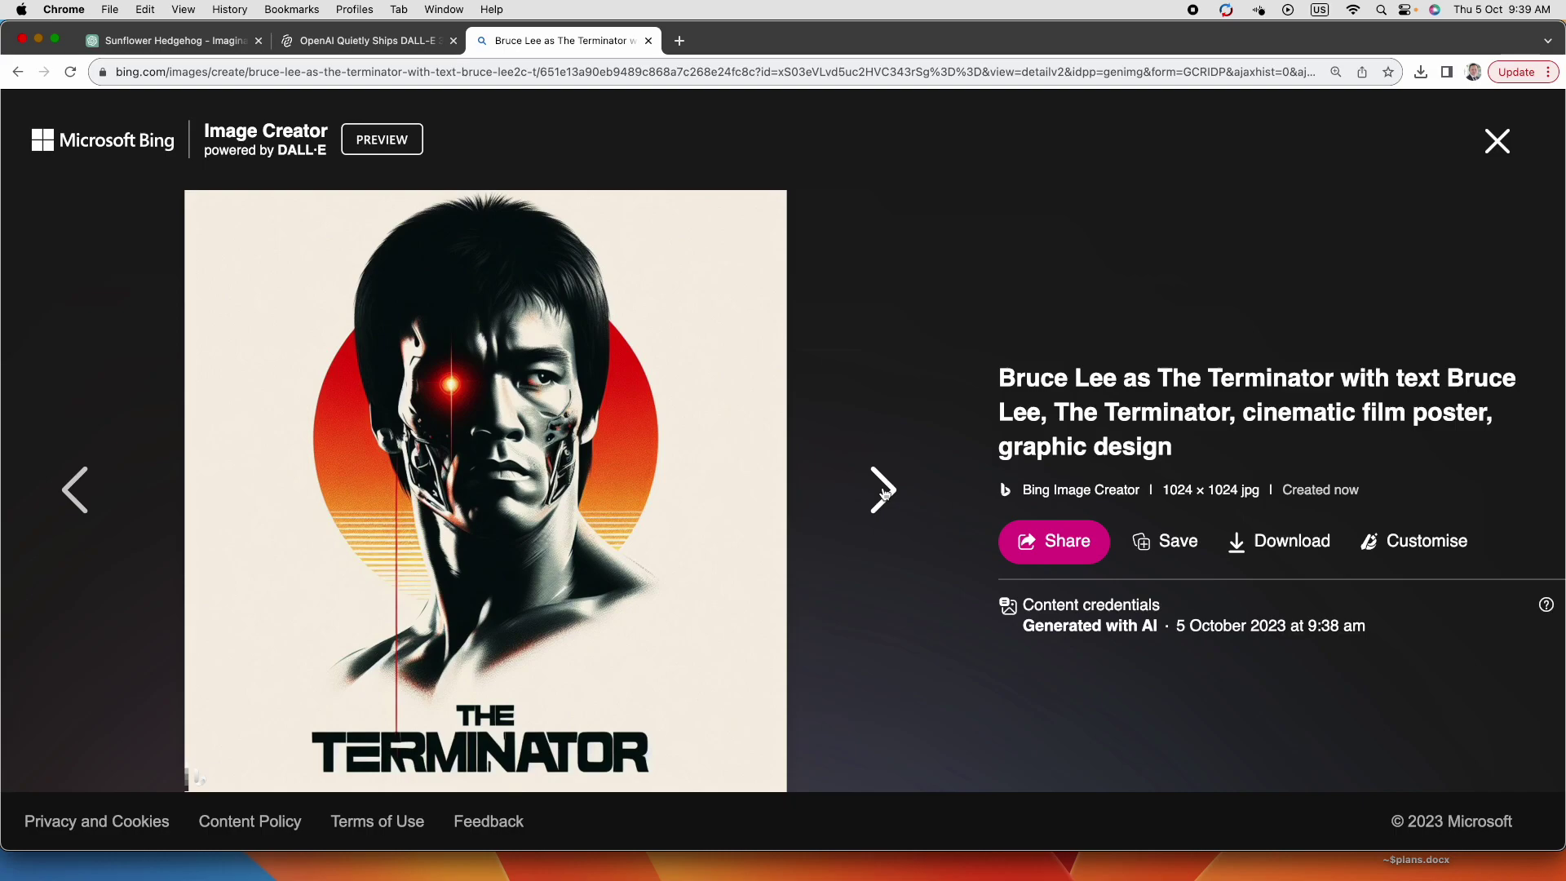
click(882, 494)
click(882, 493)
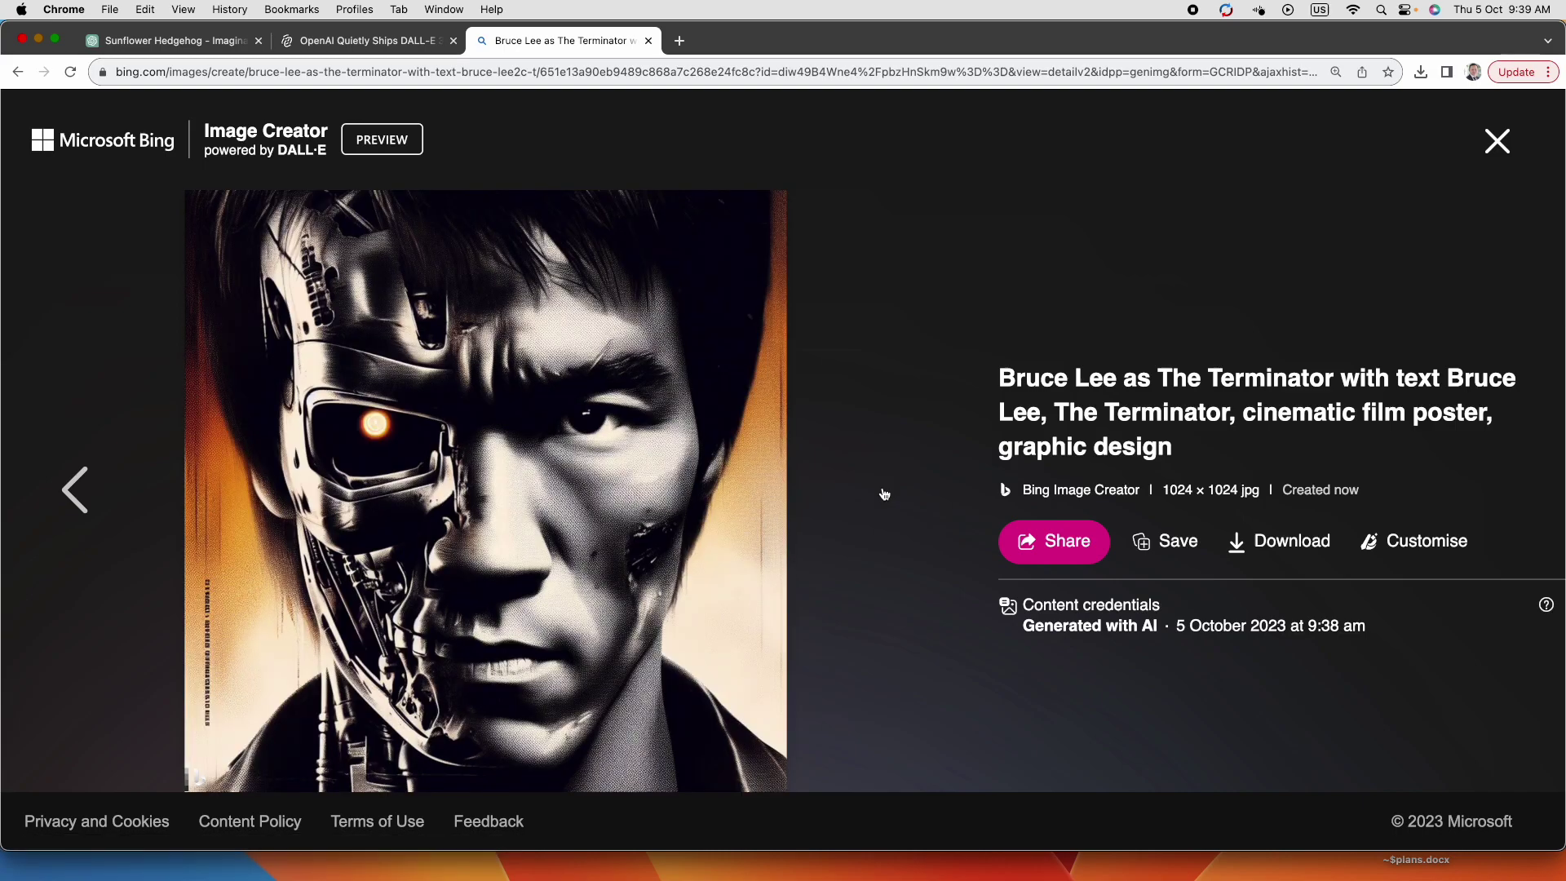
- Step back past the white-background poster to the first dark Bruce Lee poster
click(85, 490)
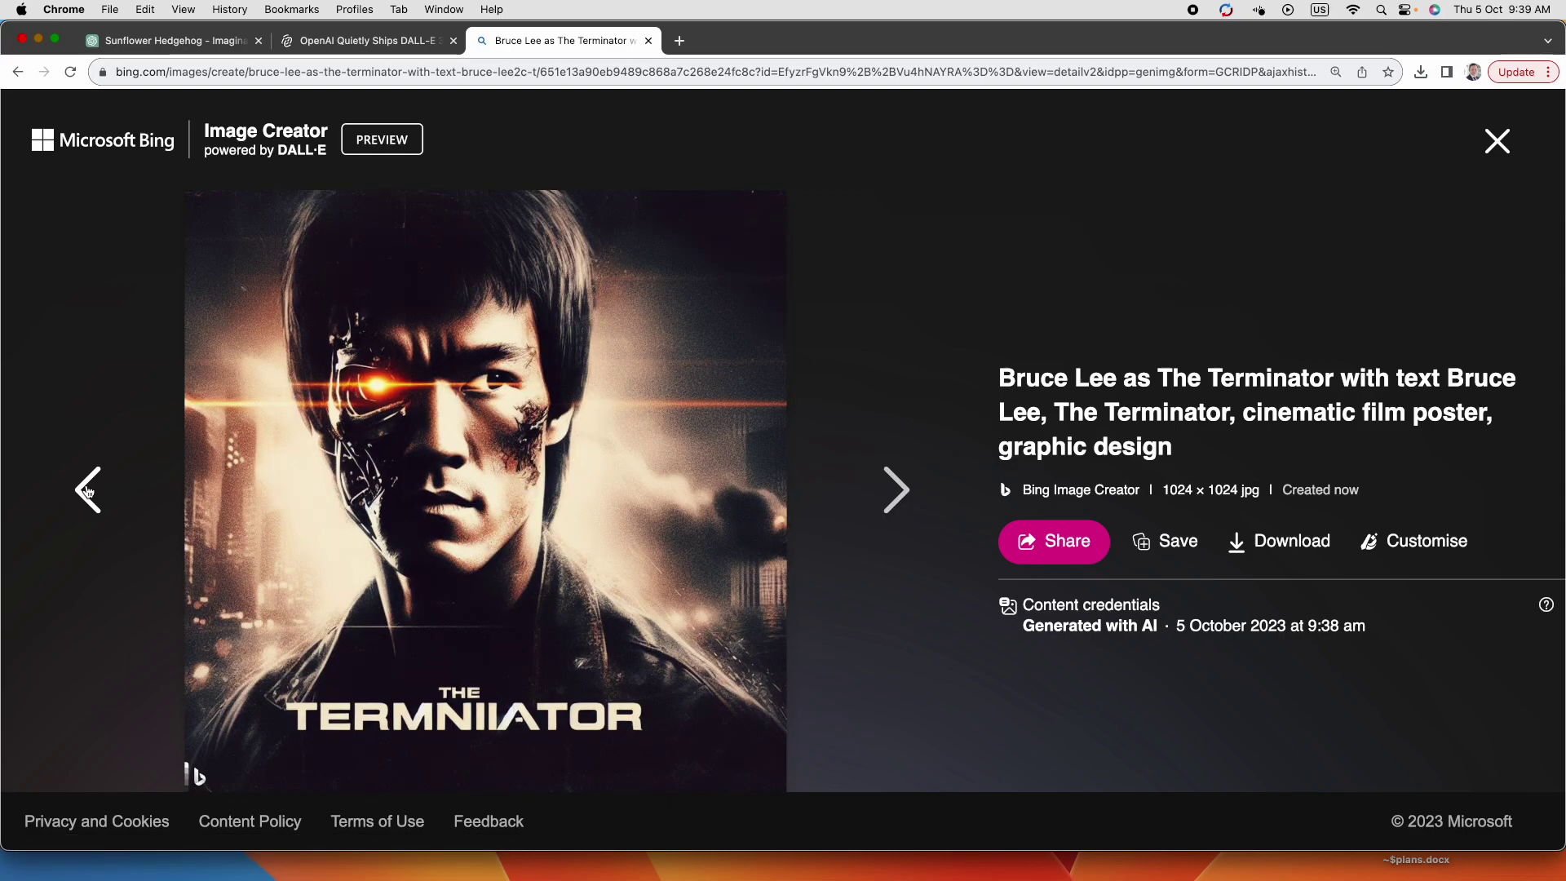
click(87, 490)
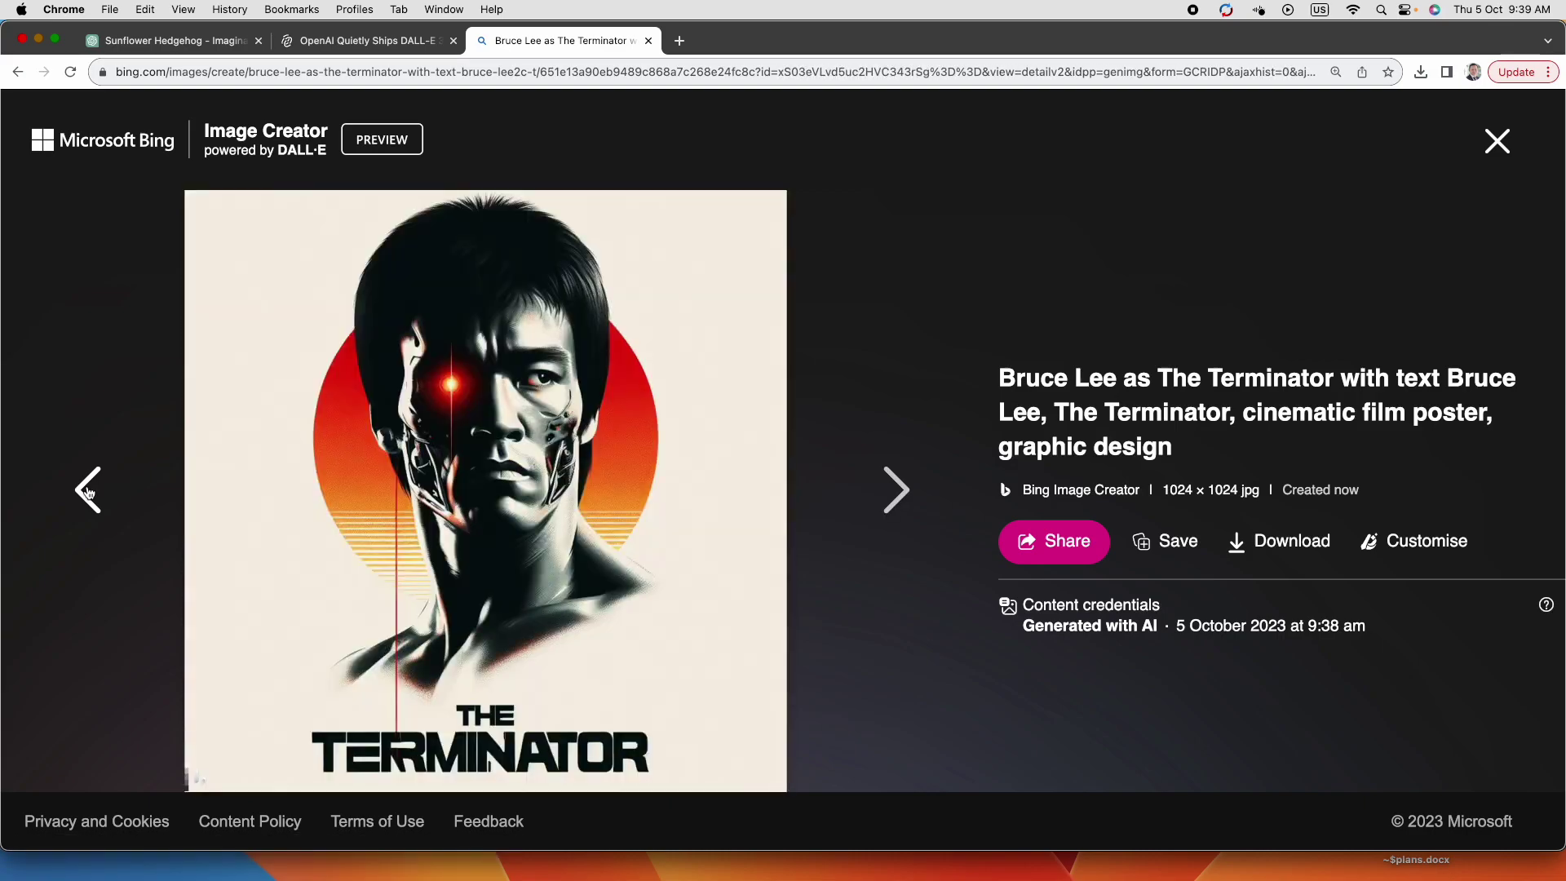
click(87, 491)
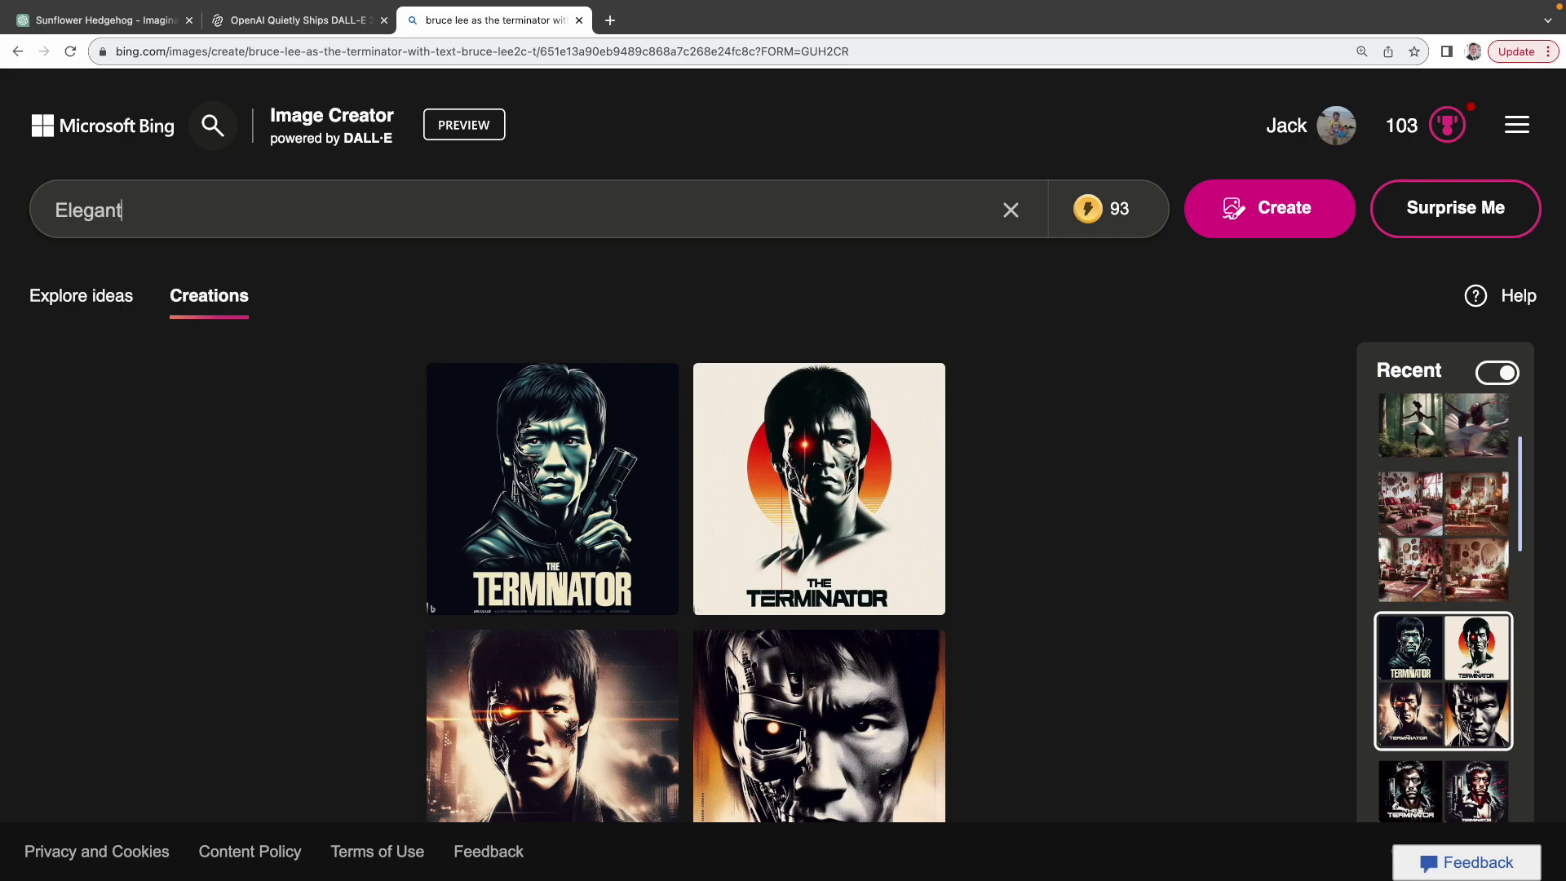
text( and fashionable wo)
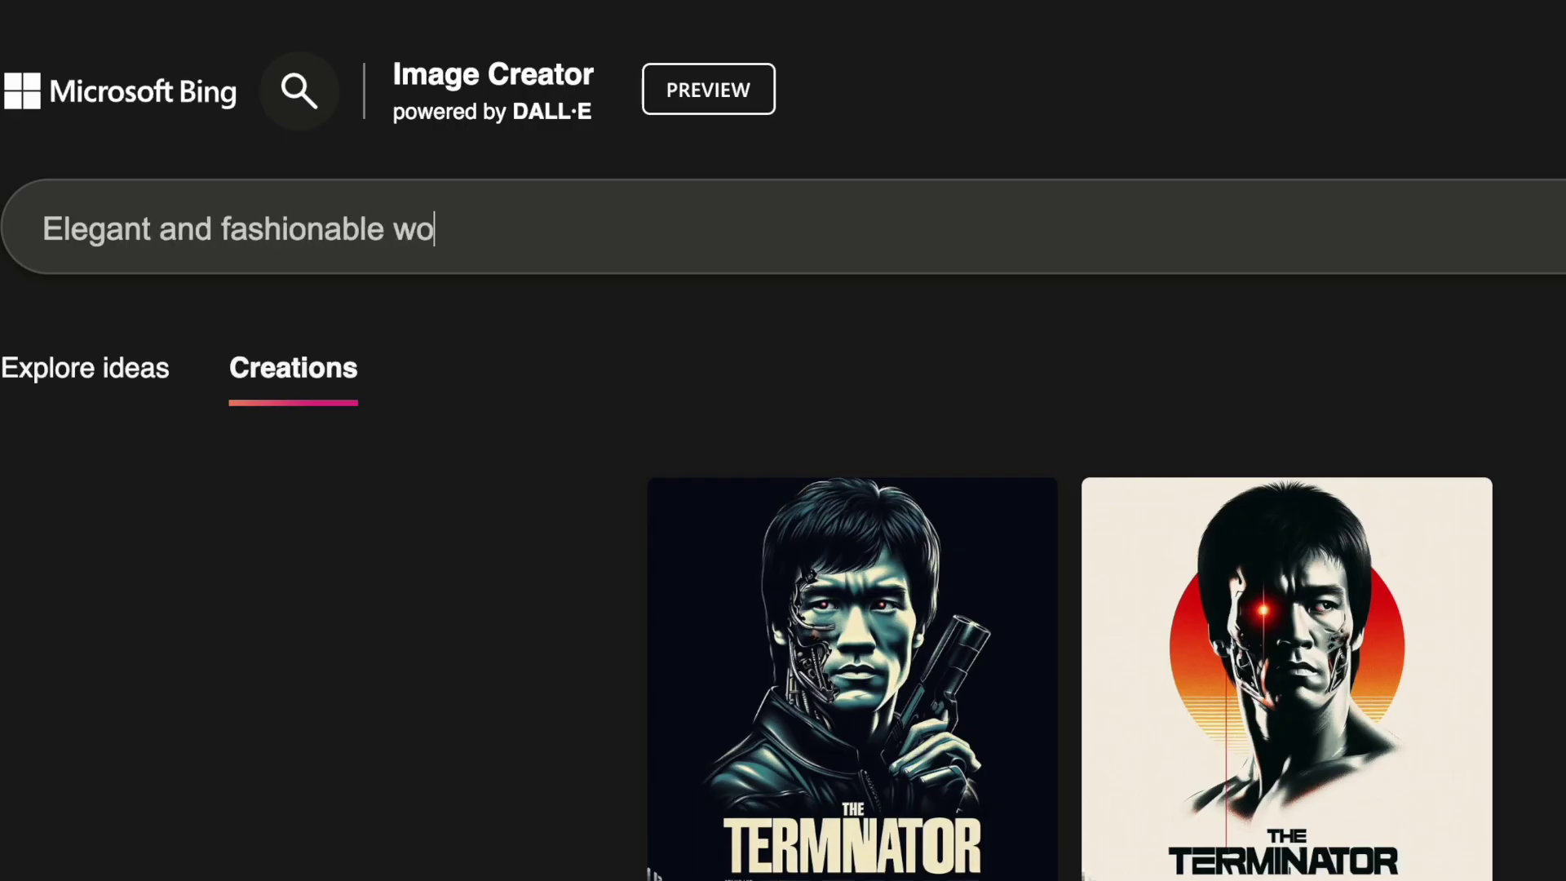
text(man in a sophisticated evening grow, )
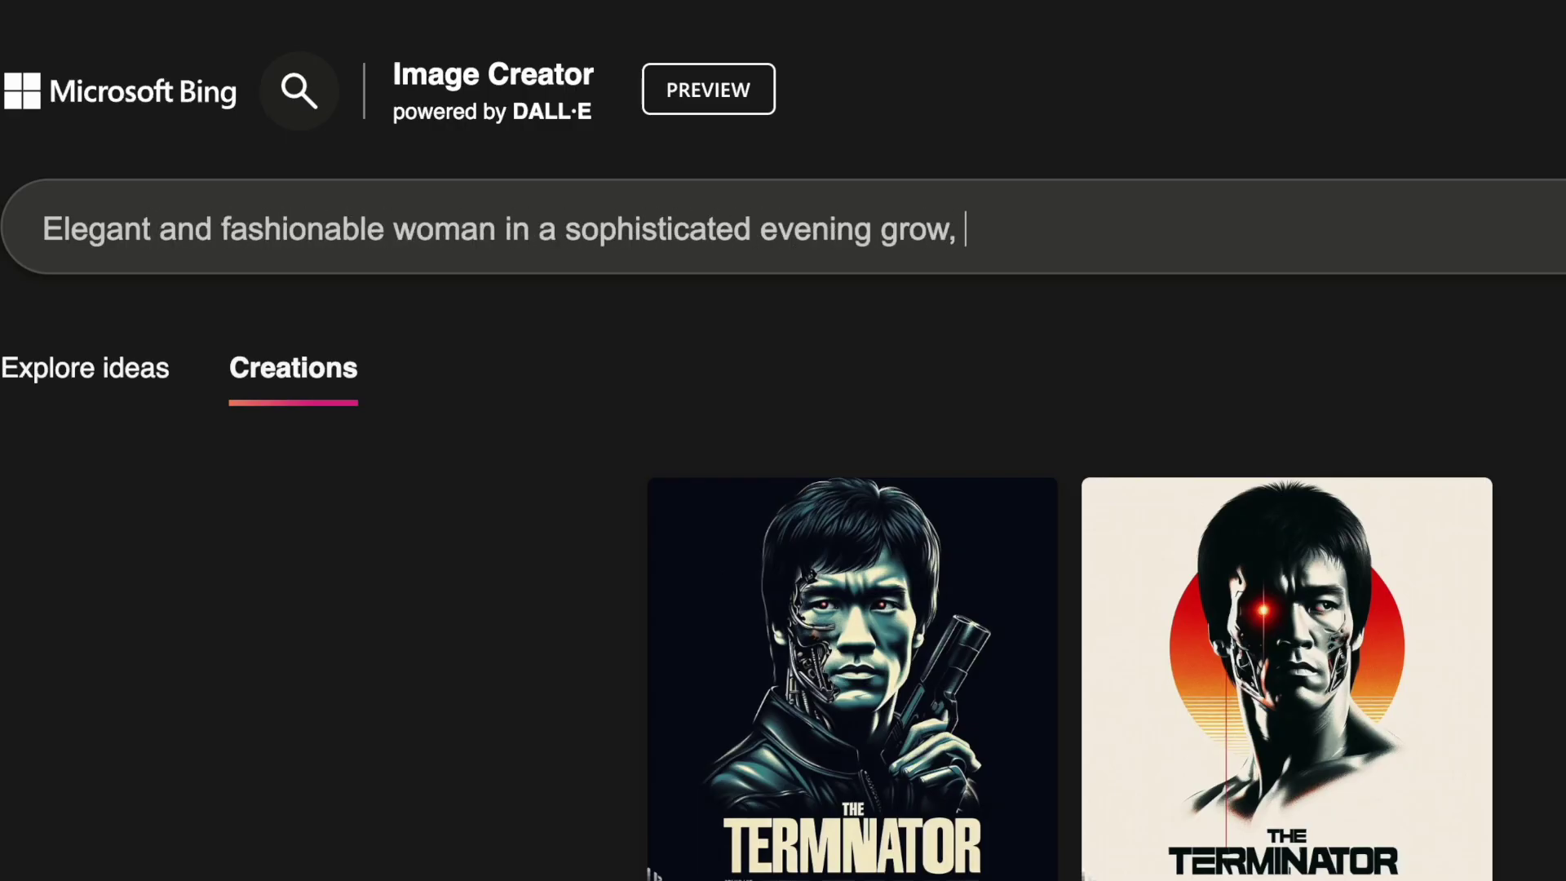
text(photorealistic)
- Generate the evening-gown portraits and view each full size, ending on the brunette in satin
key(Return)
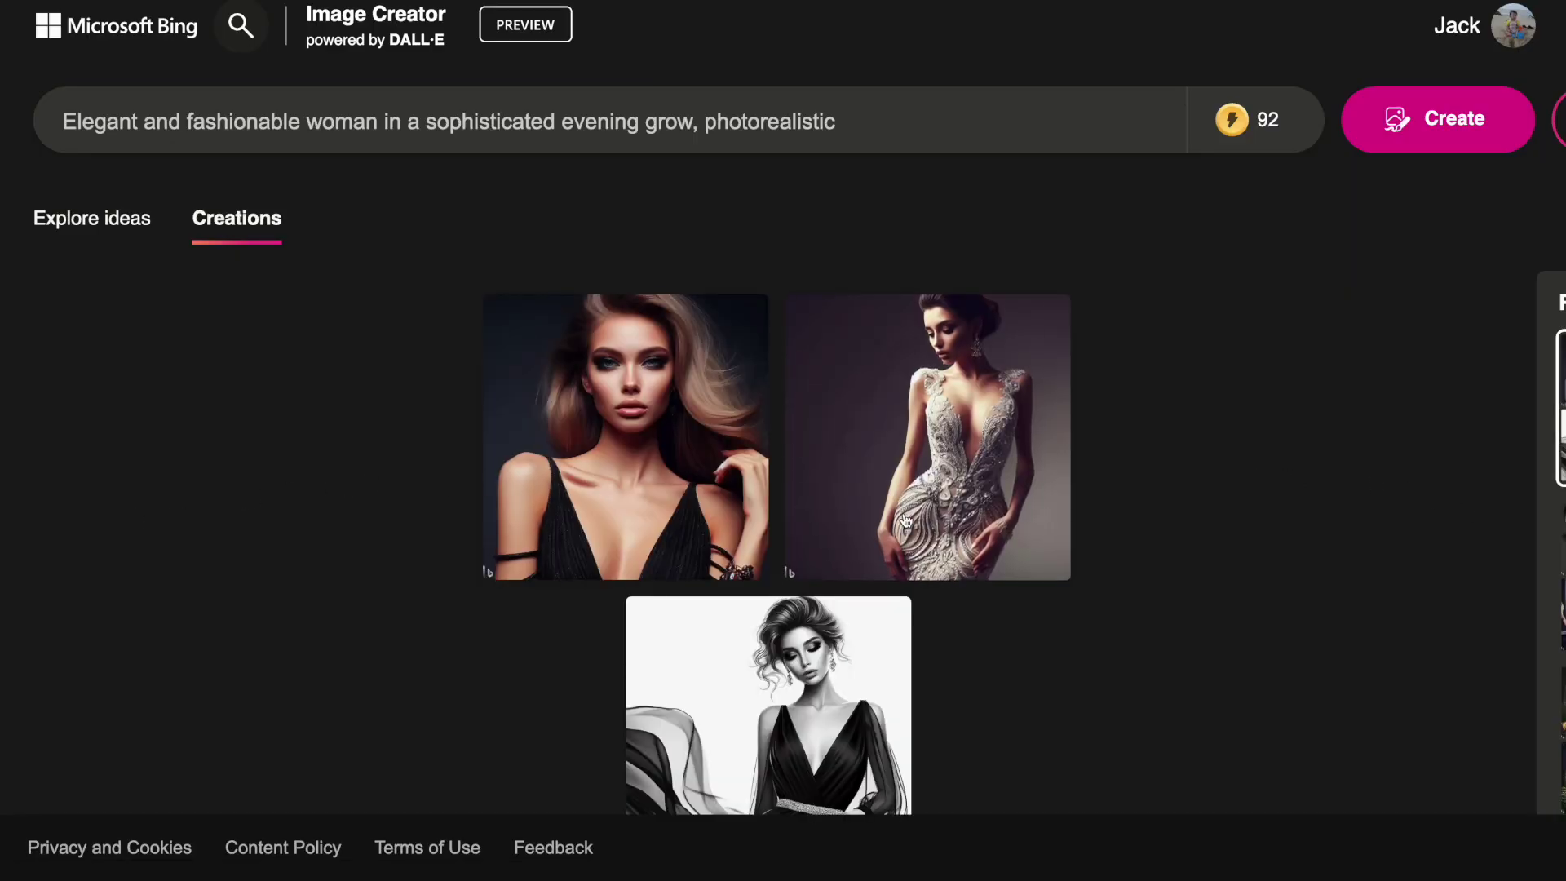
click(682, 466)
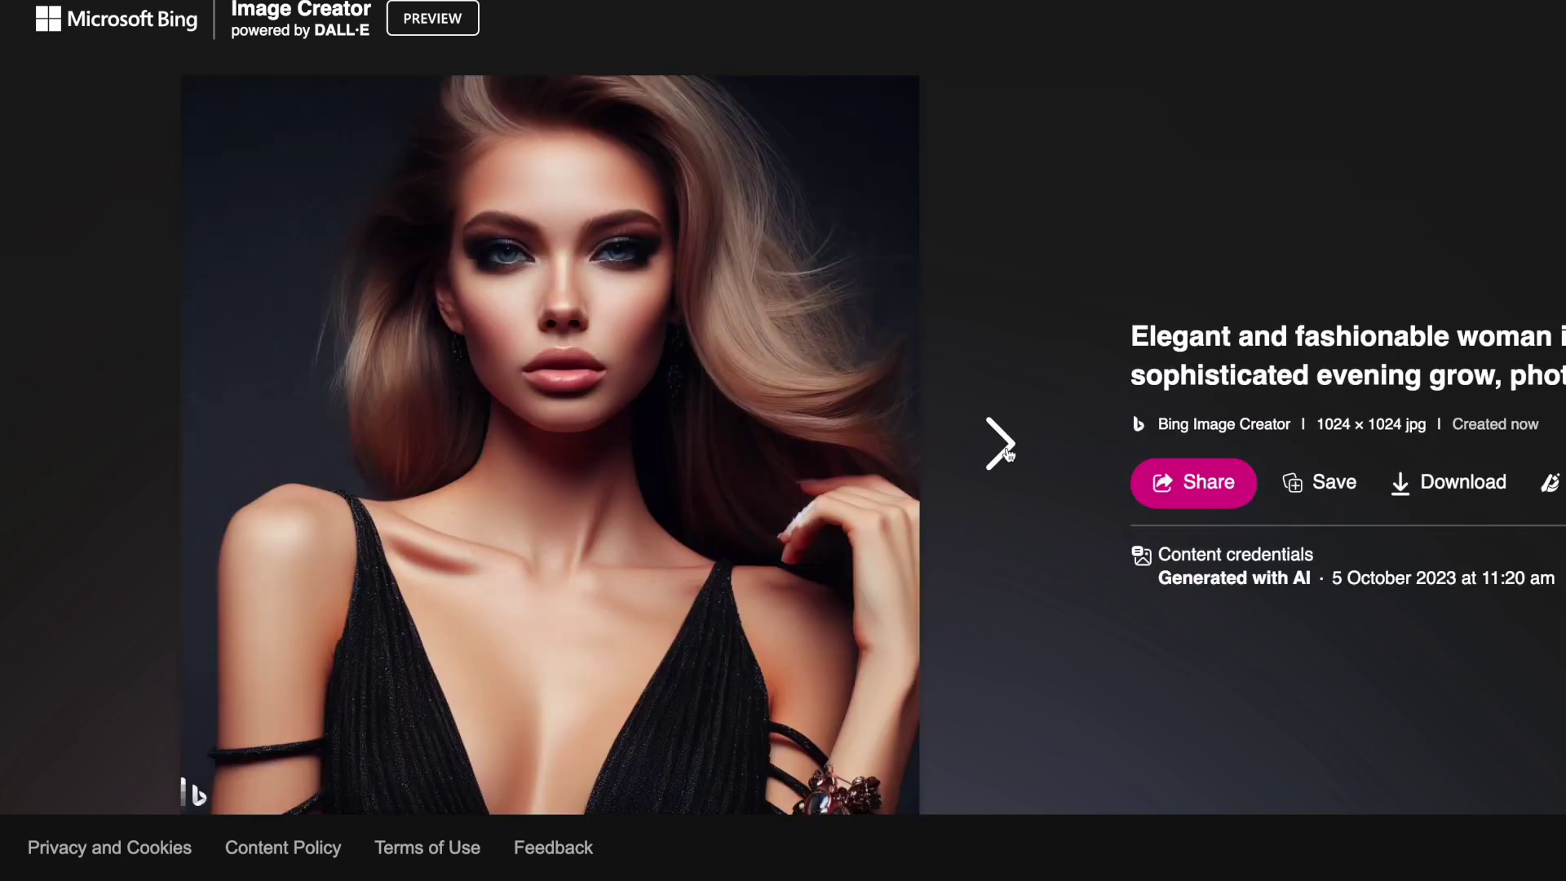
click(1001, 450)
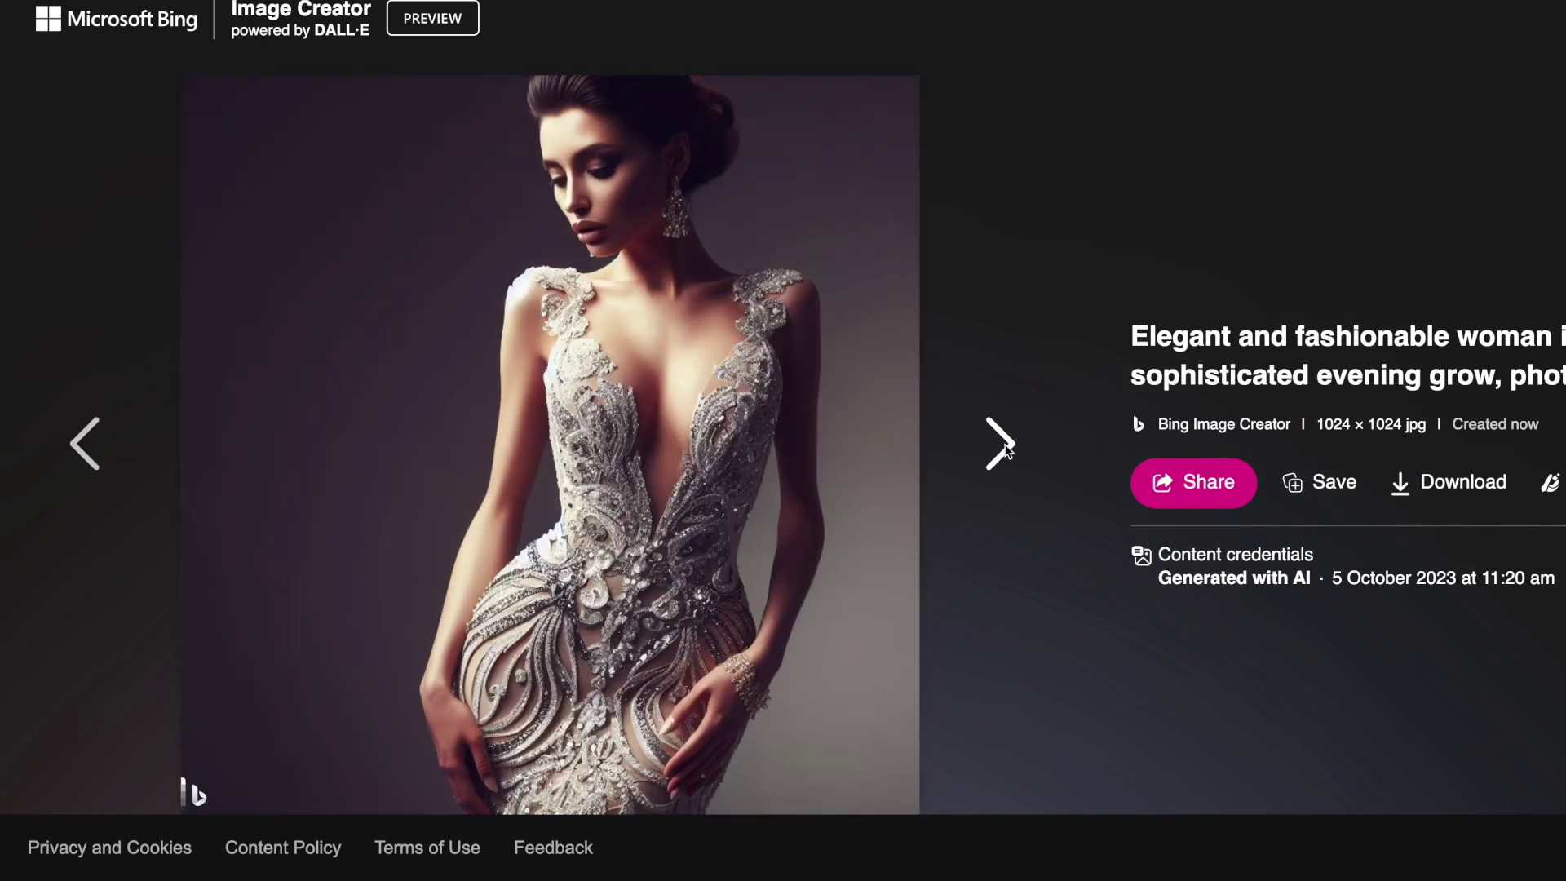
click(1003, 452)
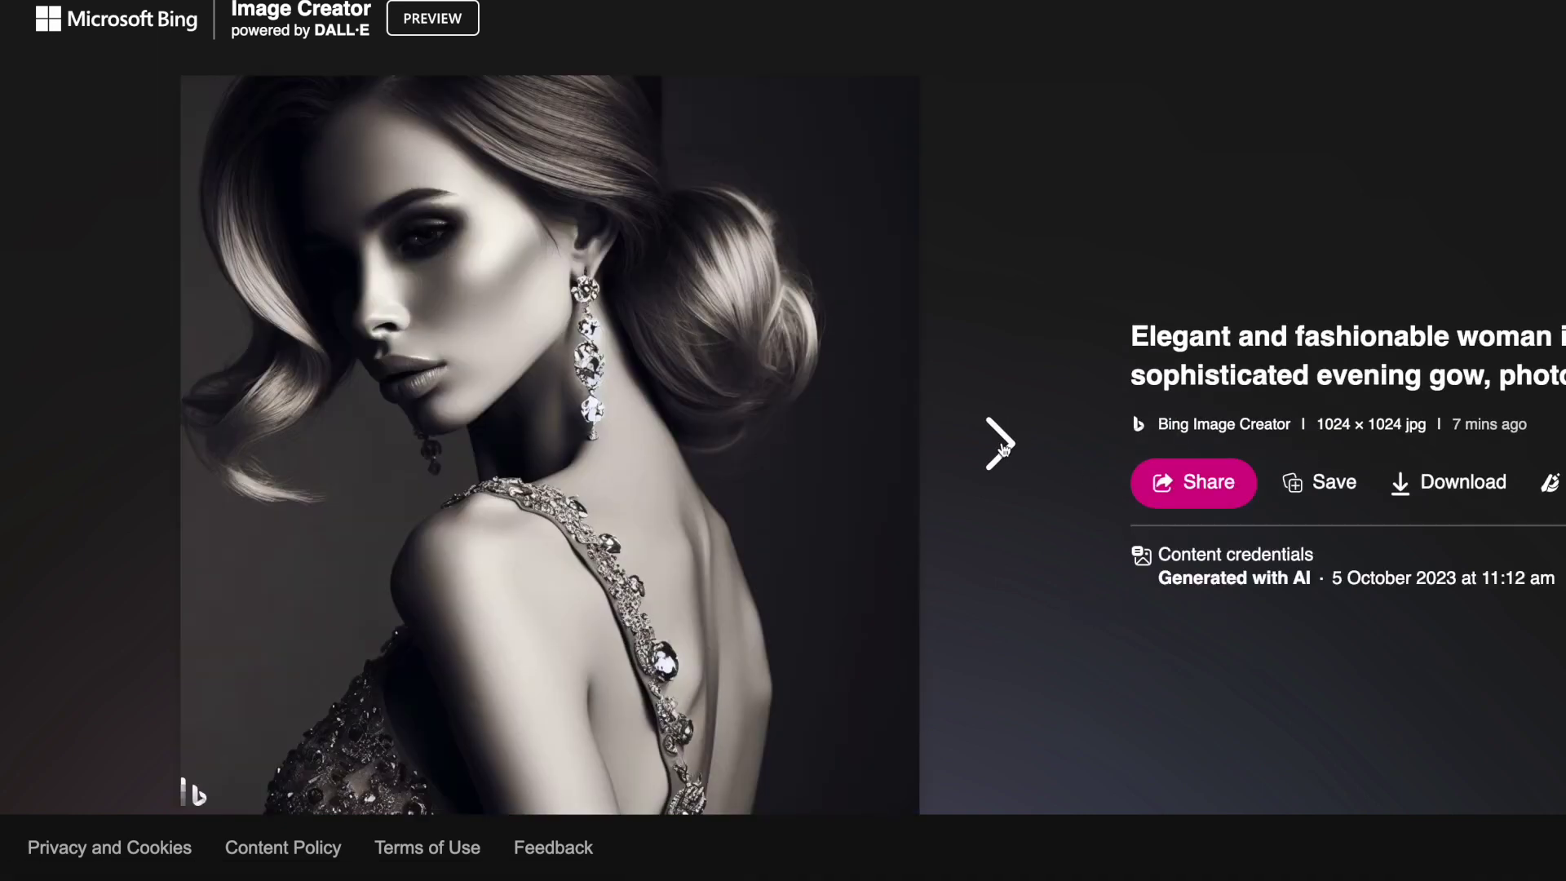
click(1001, 451)
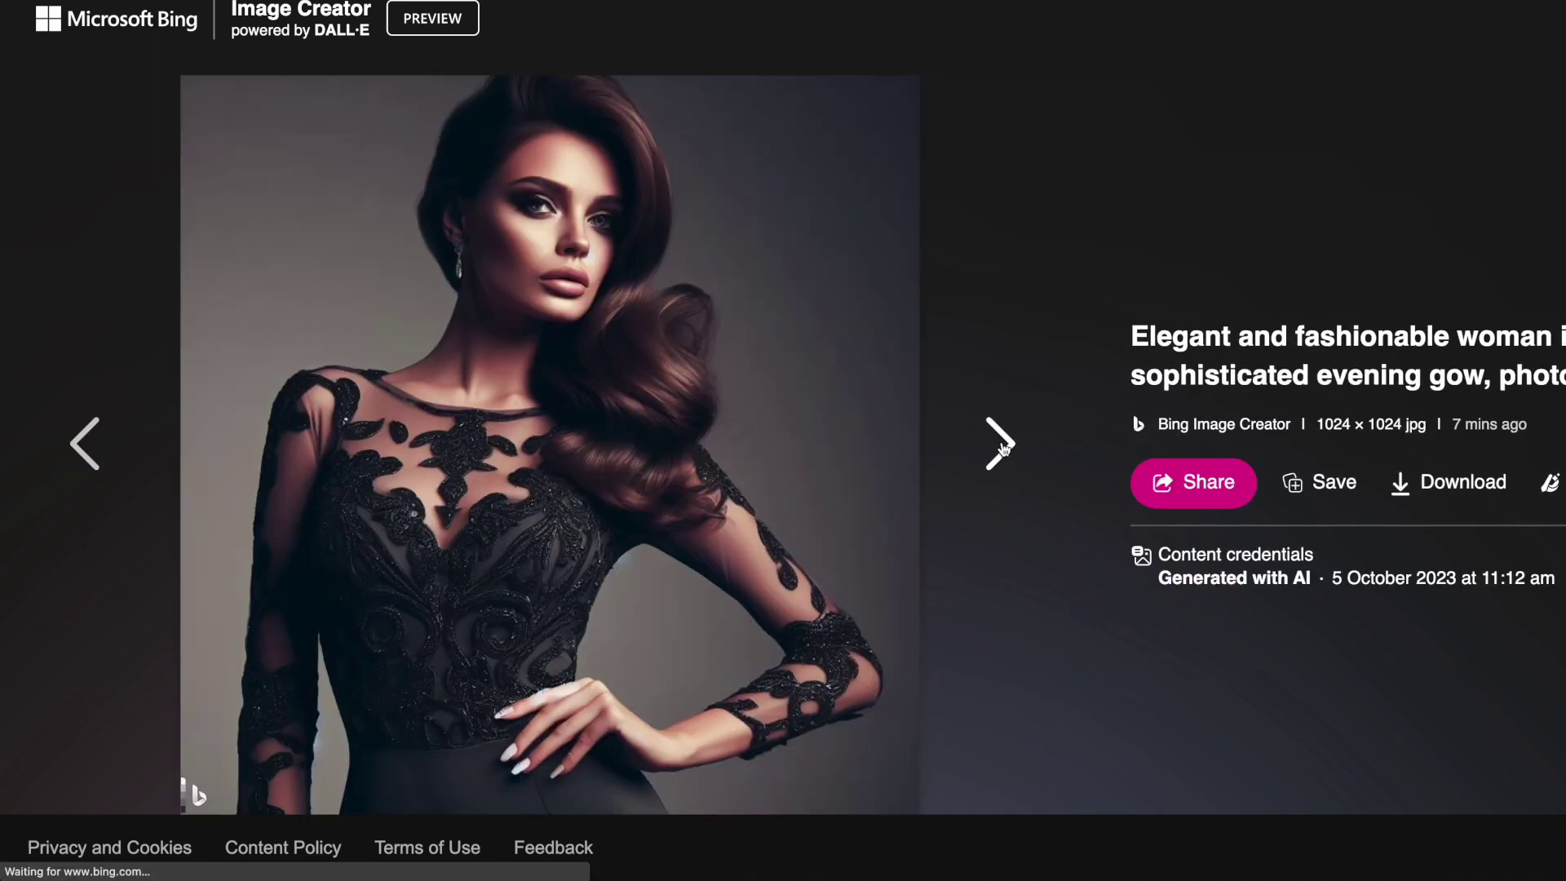
click(1001, 450)
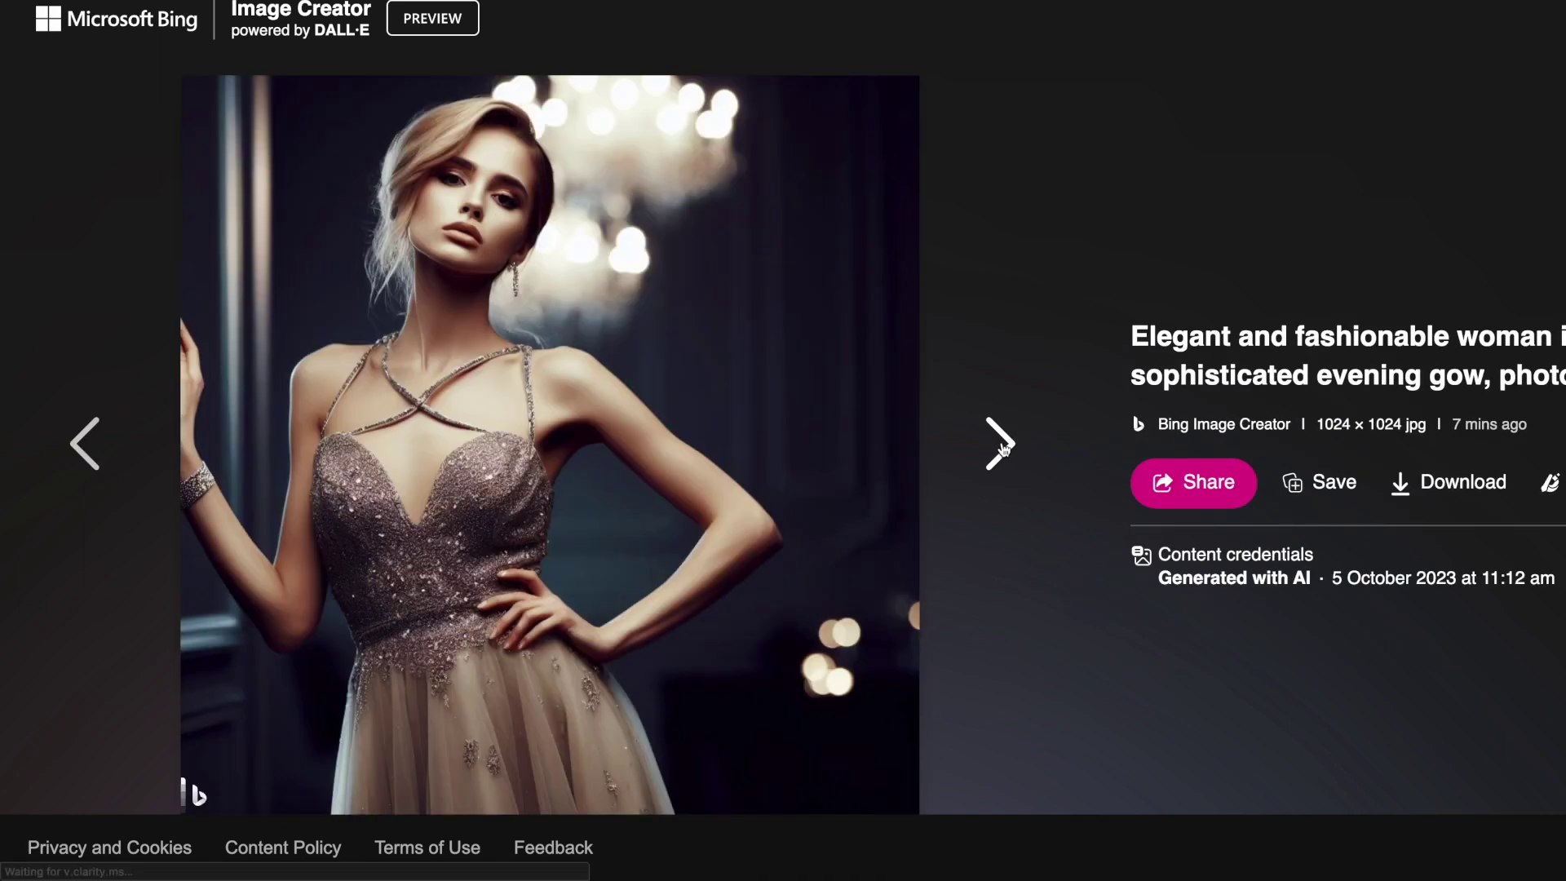
click(1001, 450)
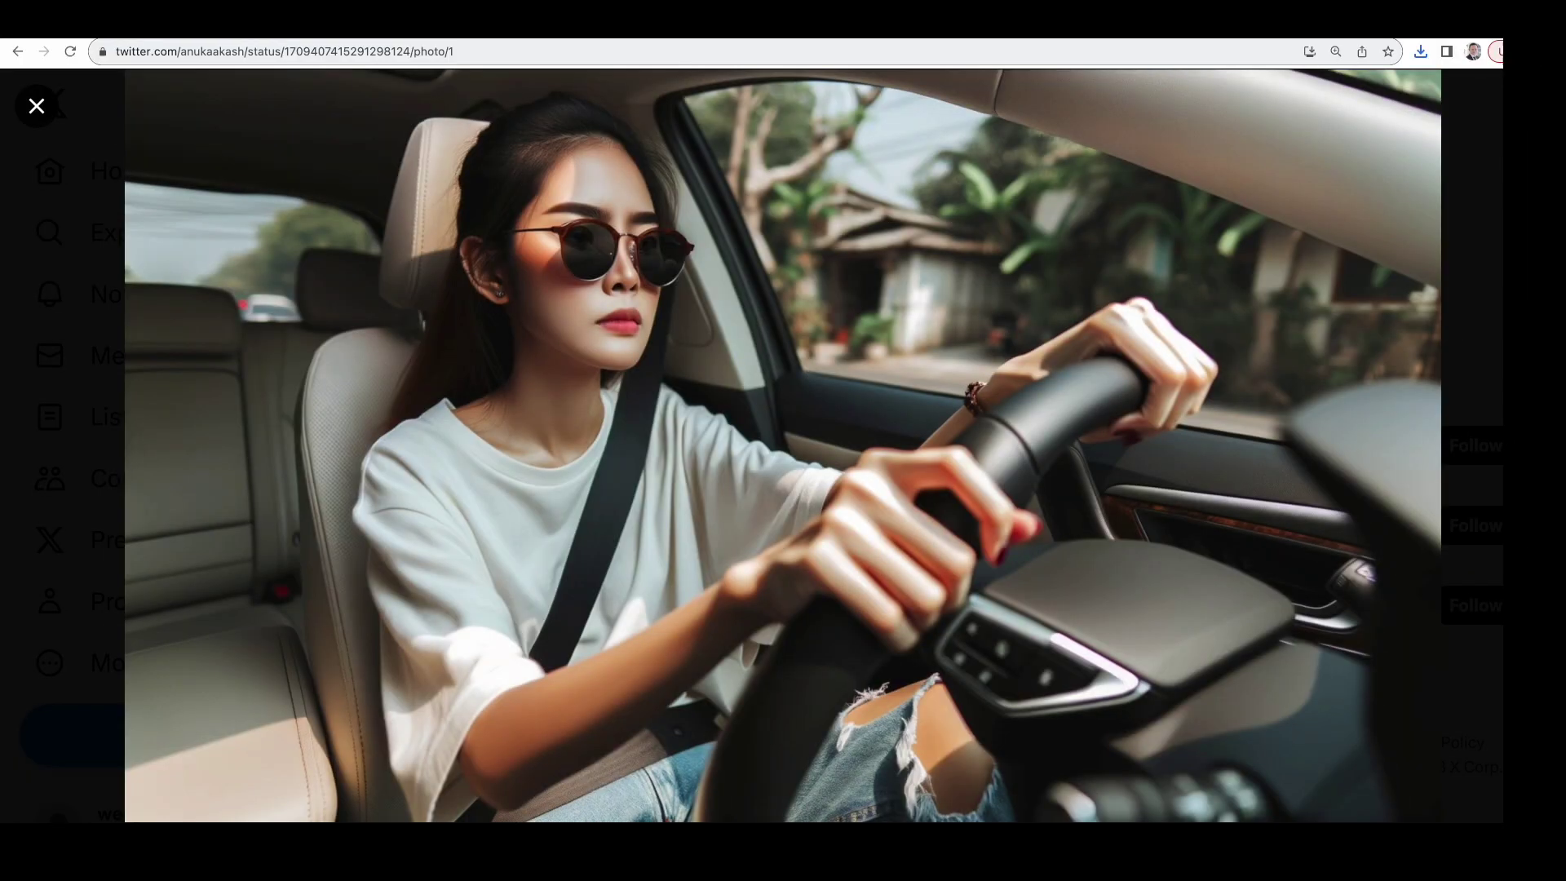
- Browse the woman's jogging, cooking and reading photos, then close the viewer
key(Right)
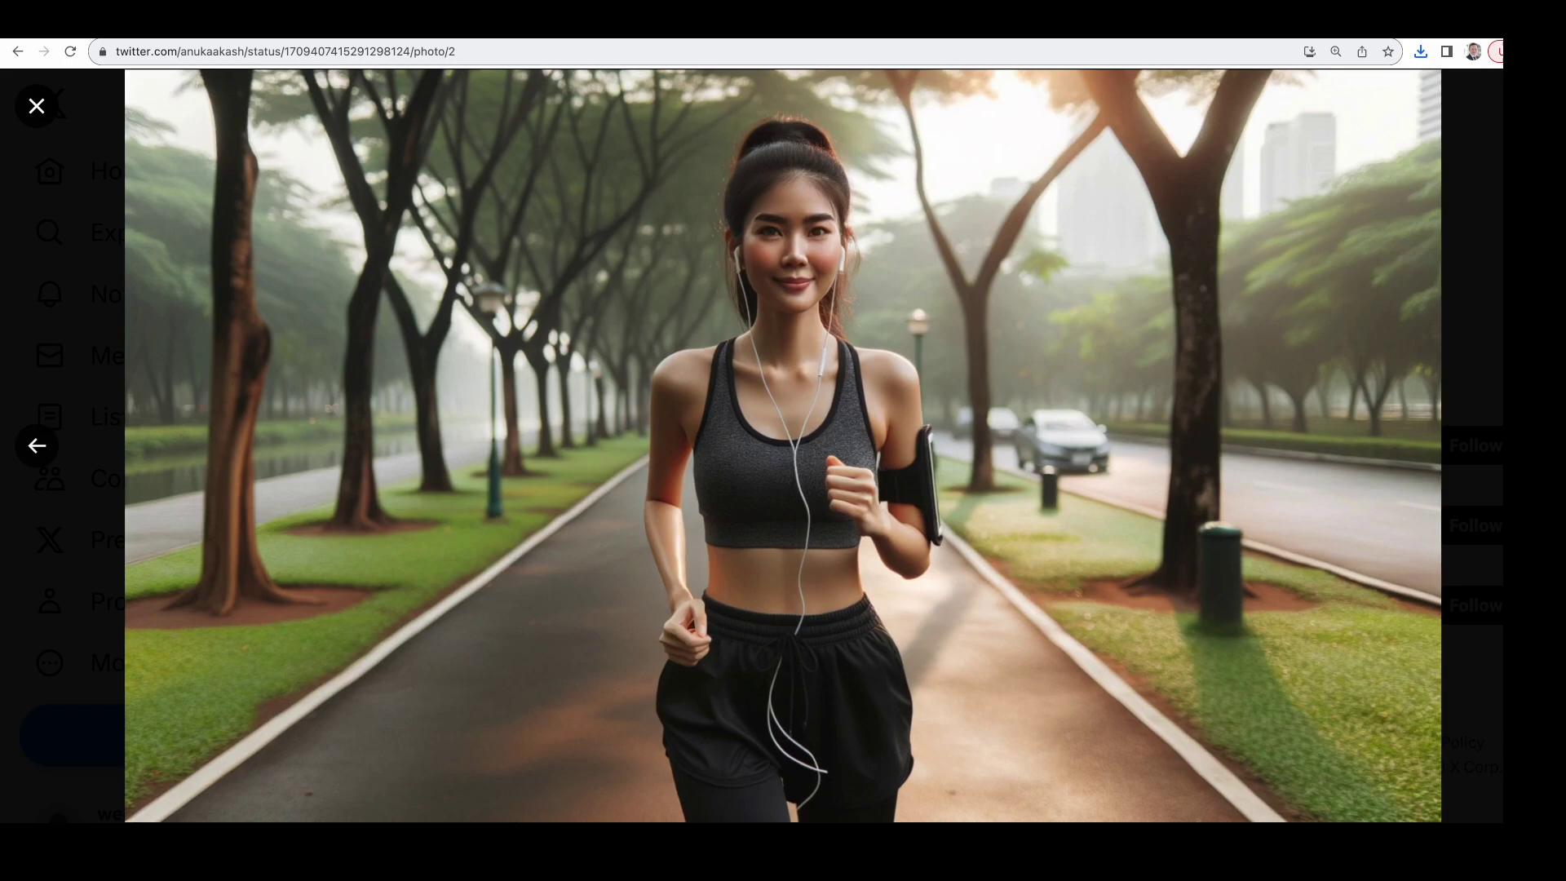
key(Right)
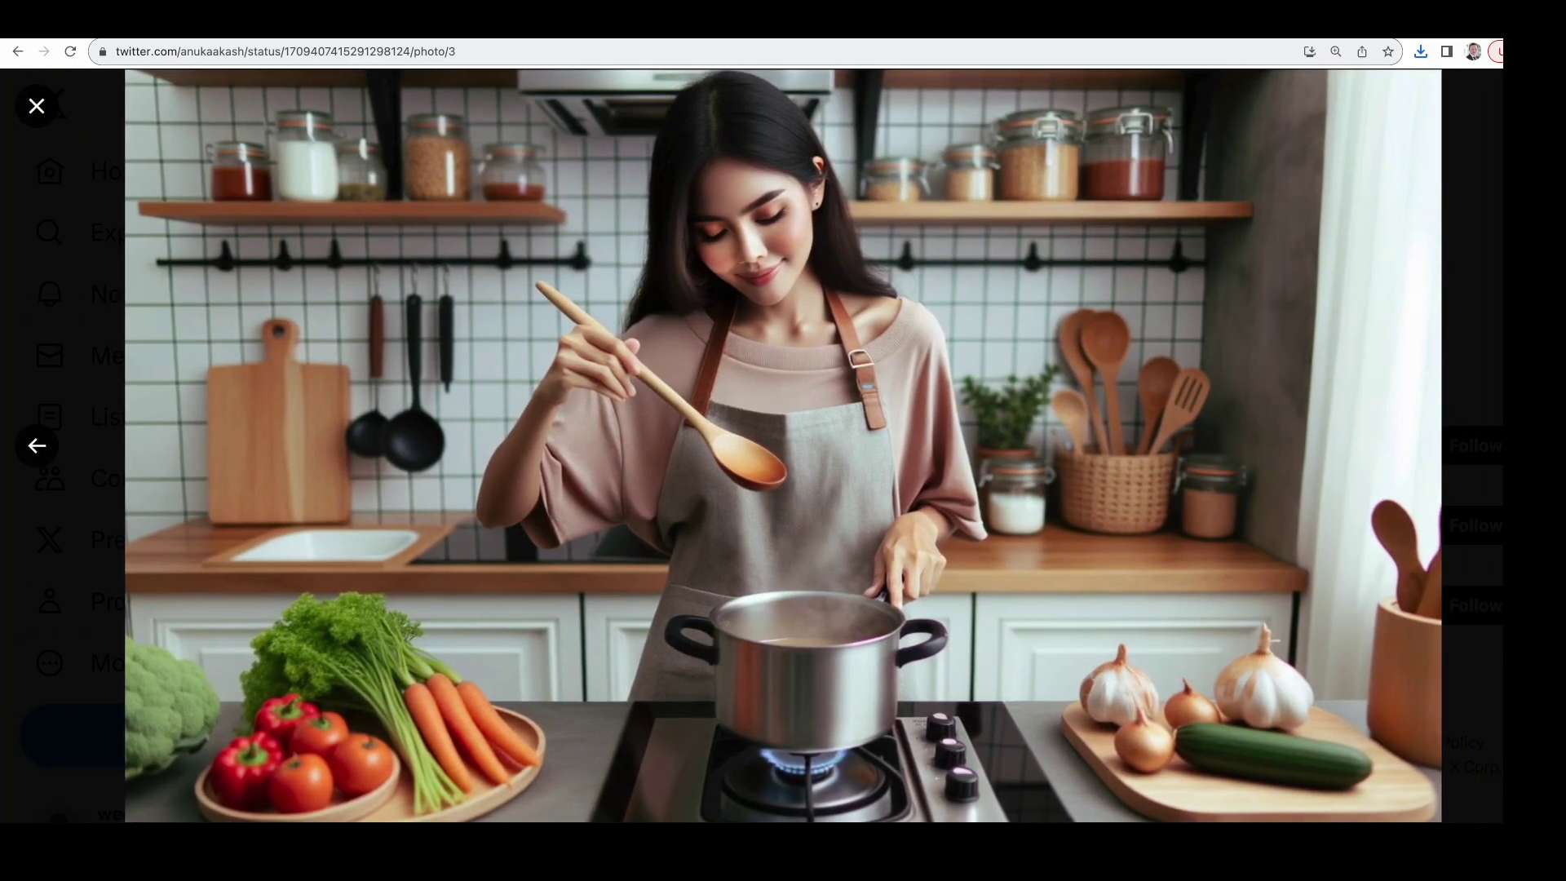
key(Right)
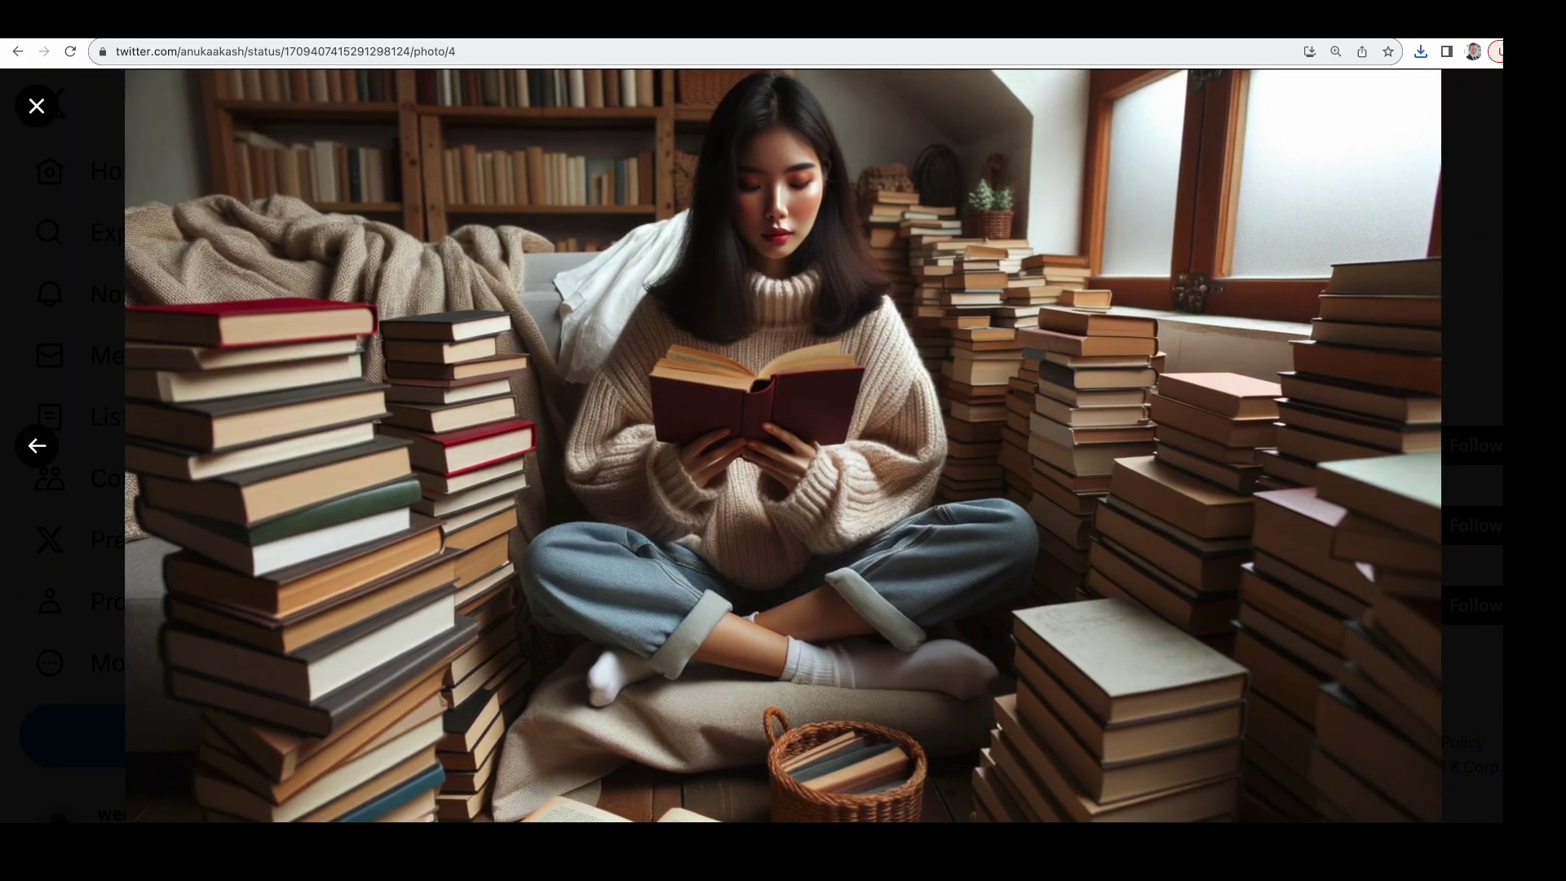
click(37, 107)
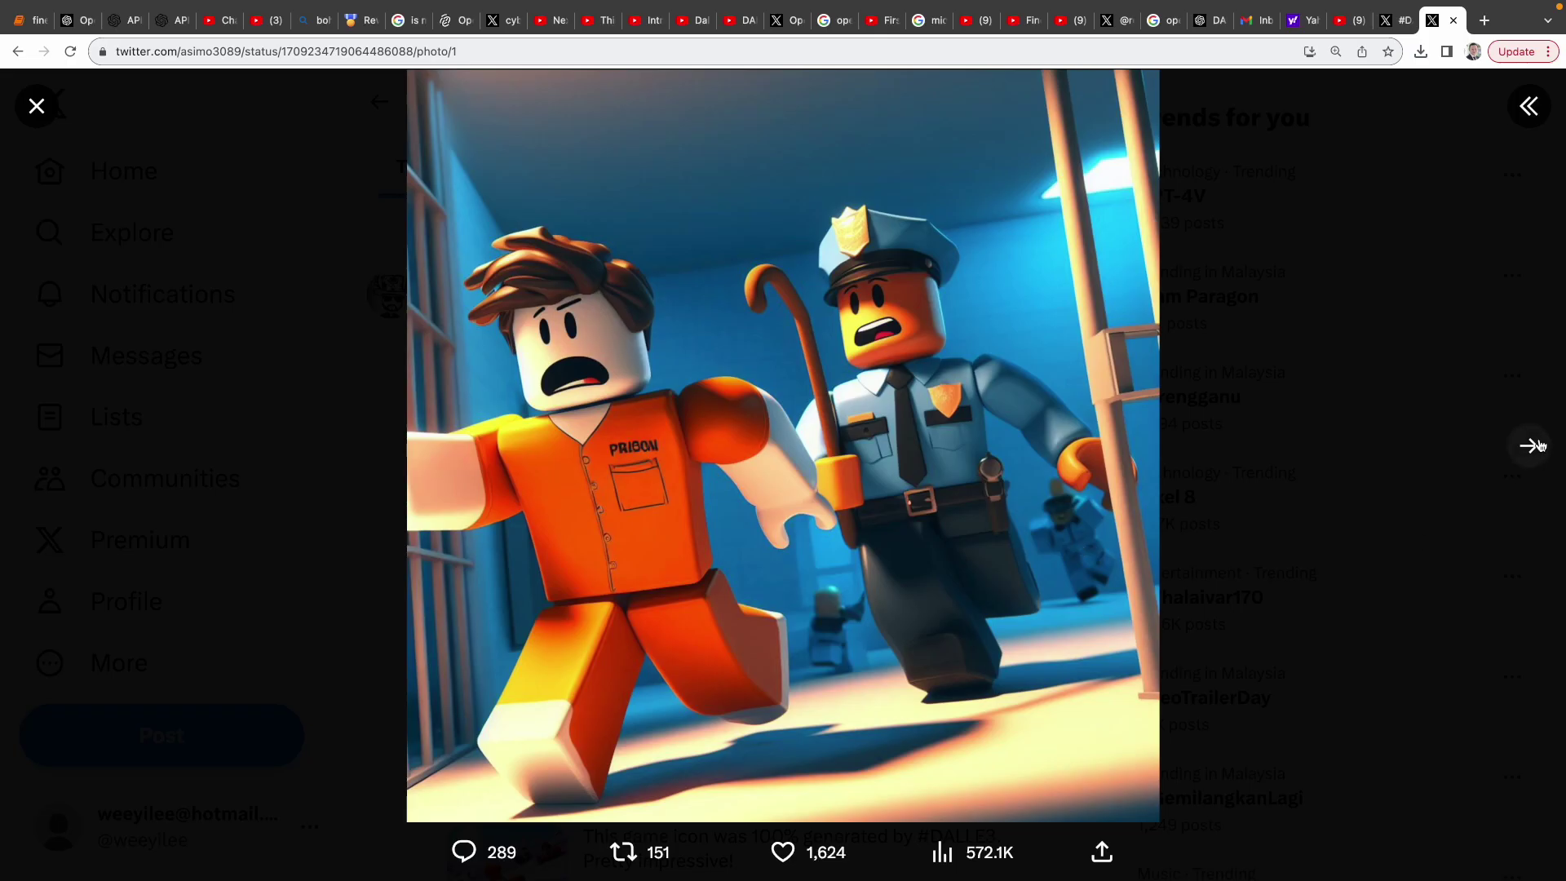
- View the second and third prison escape images and return to the #DALLE3 results
click(1532, 446)
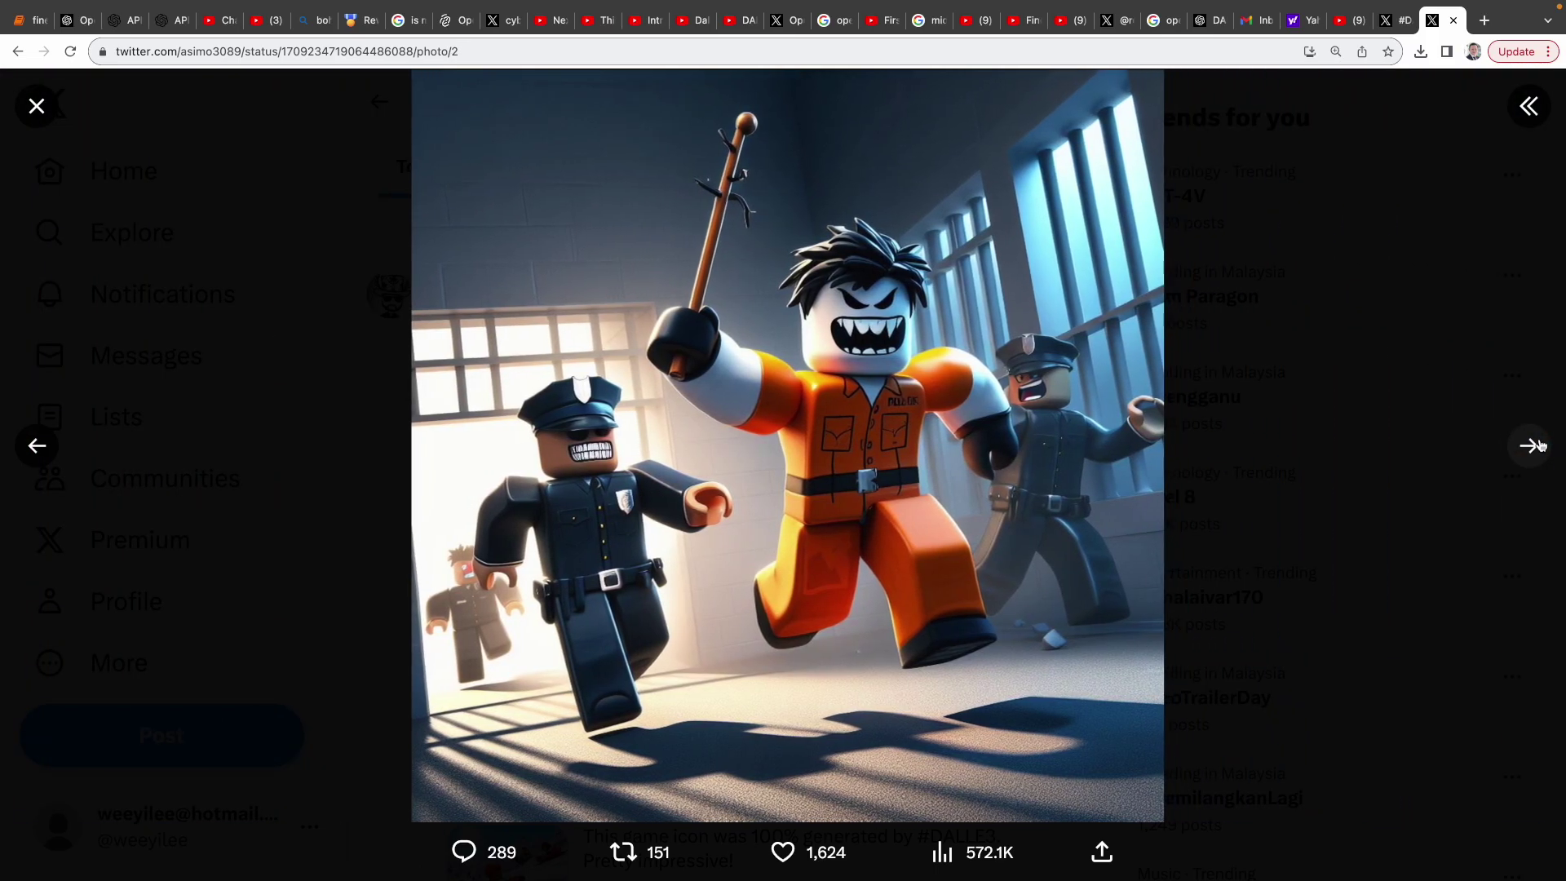
click(1532, 445)
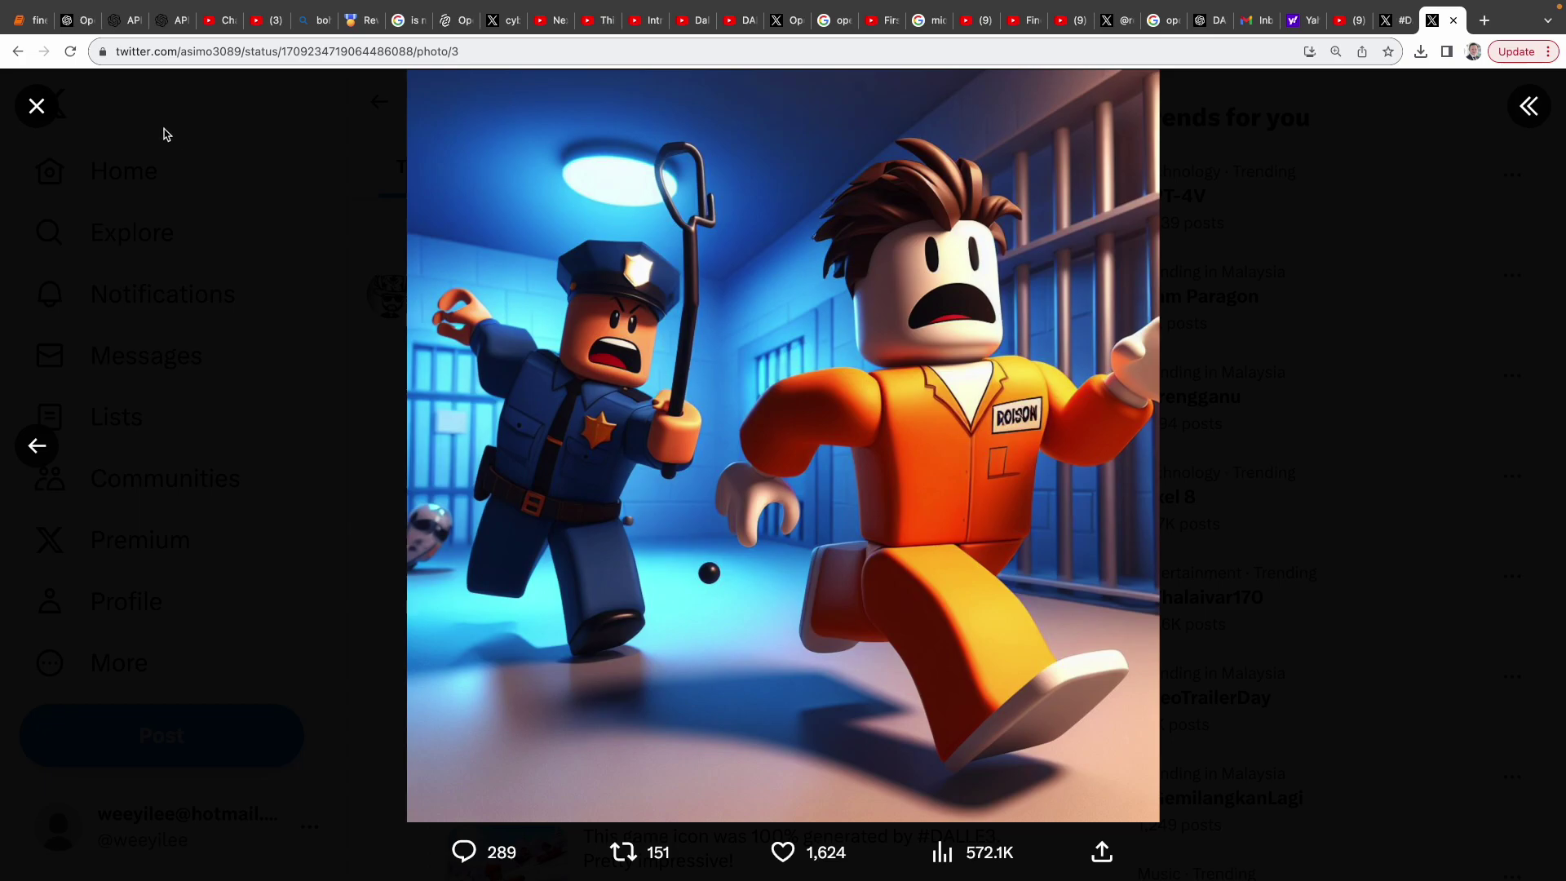
click(37, 109)
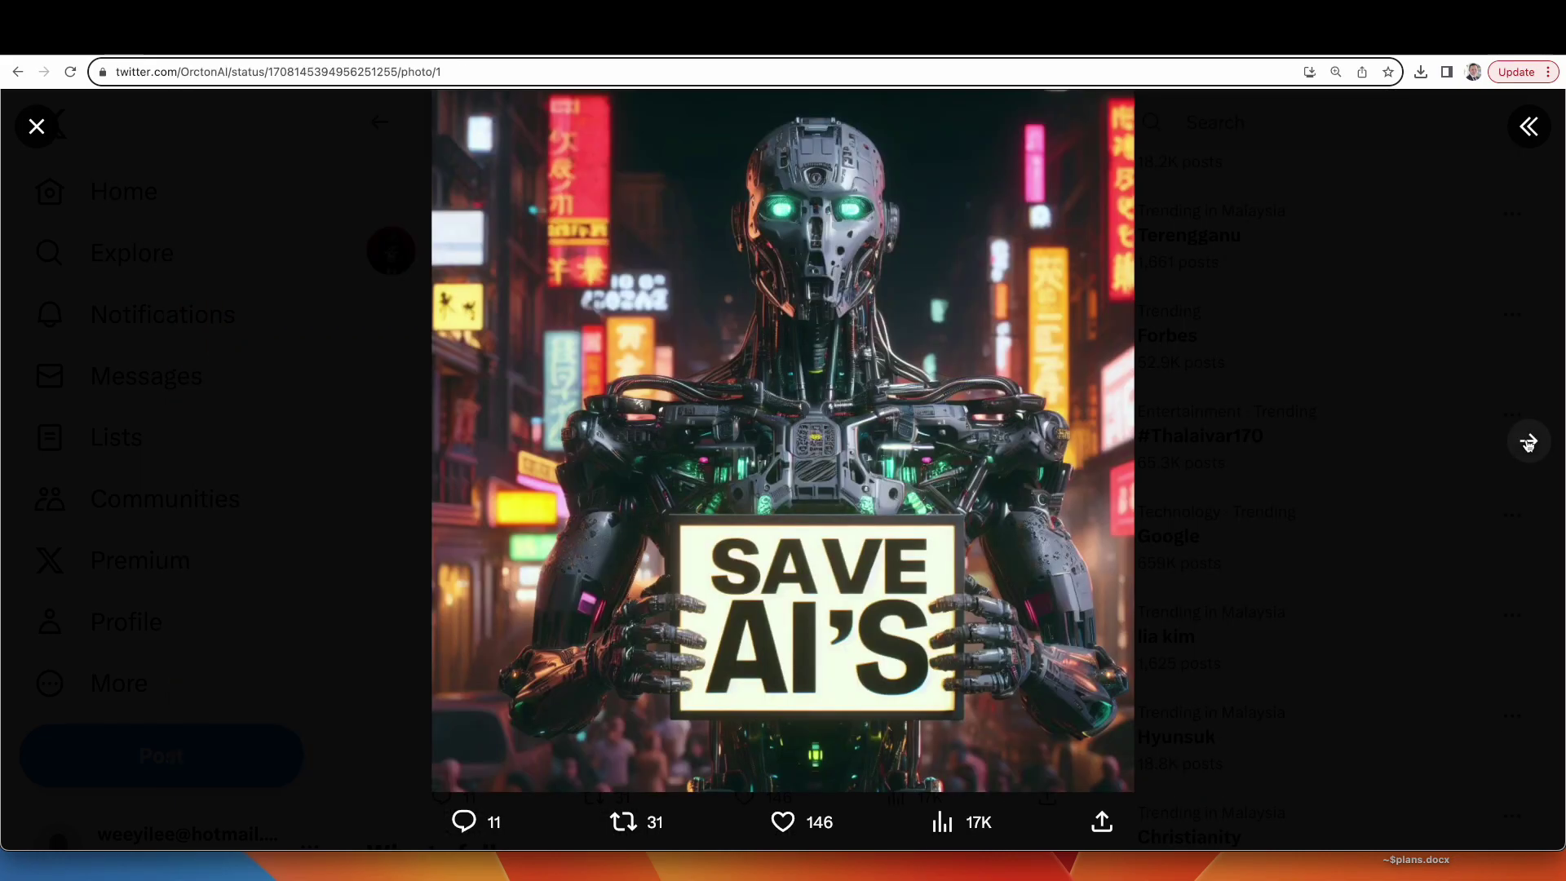
- Advance from the WELCOME TO HELL robot image to the woman drinking beer
click(1528, 443)
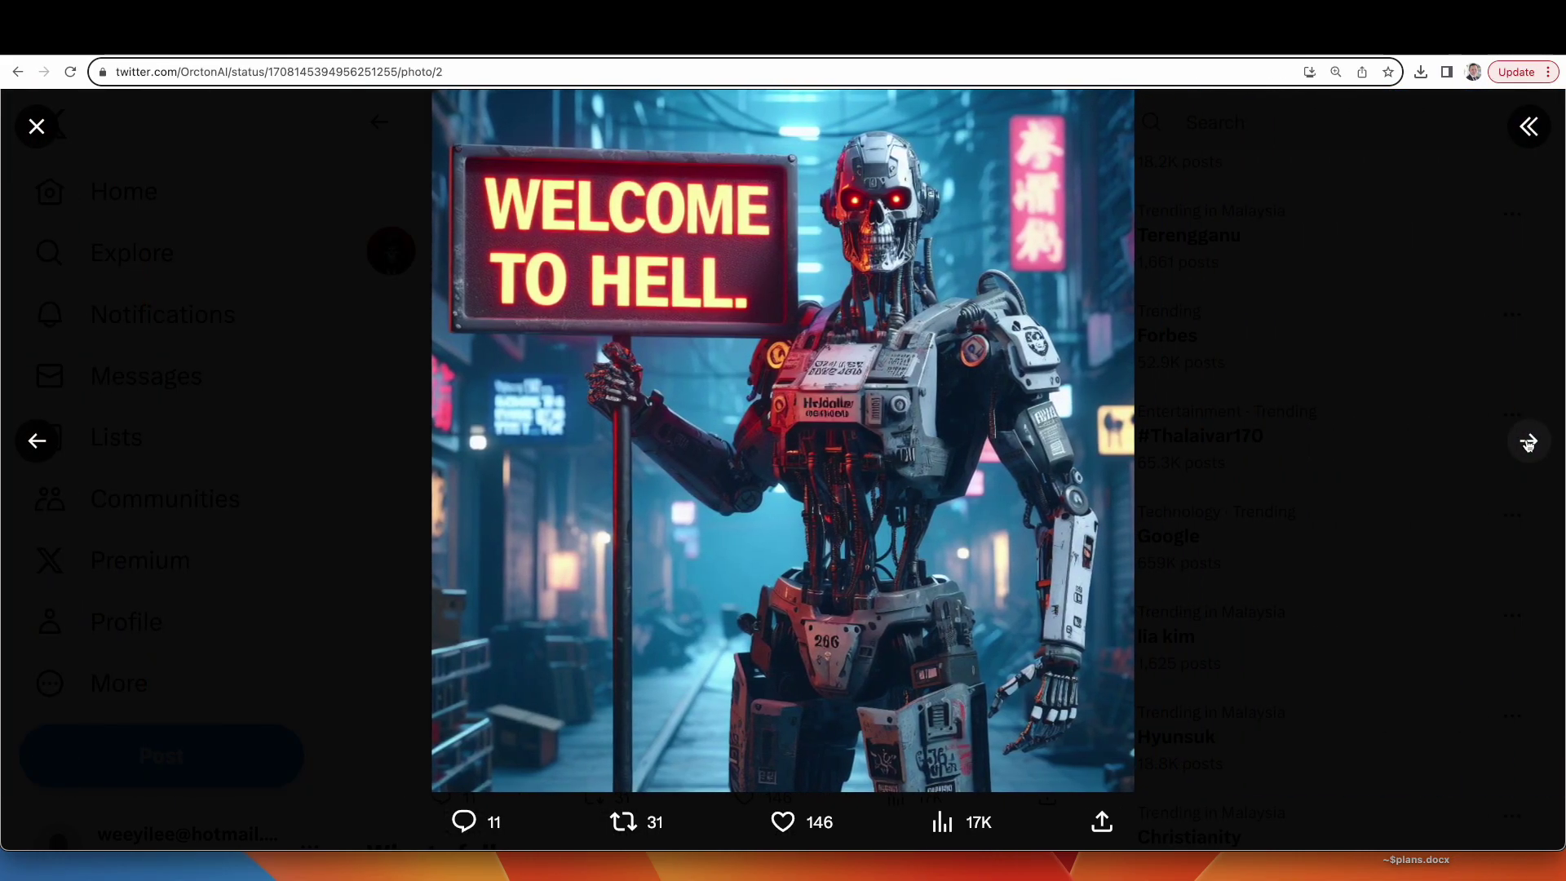
click(1528, 443)
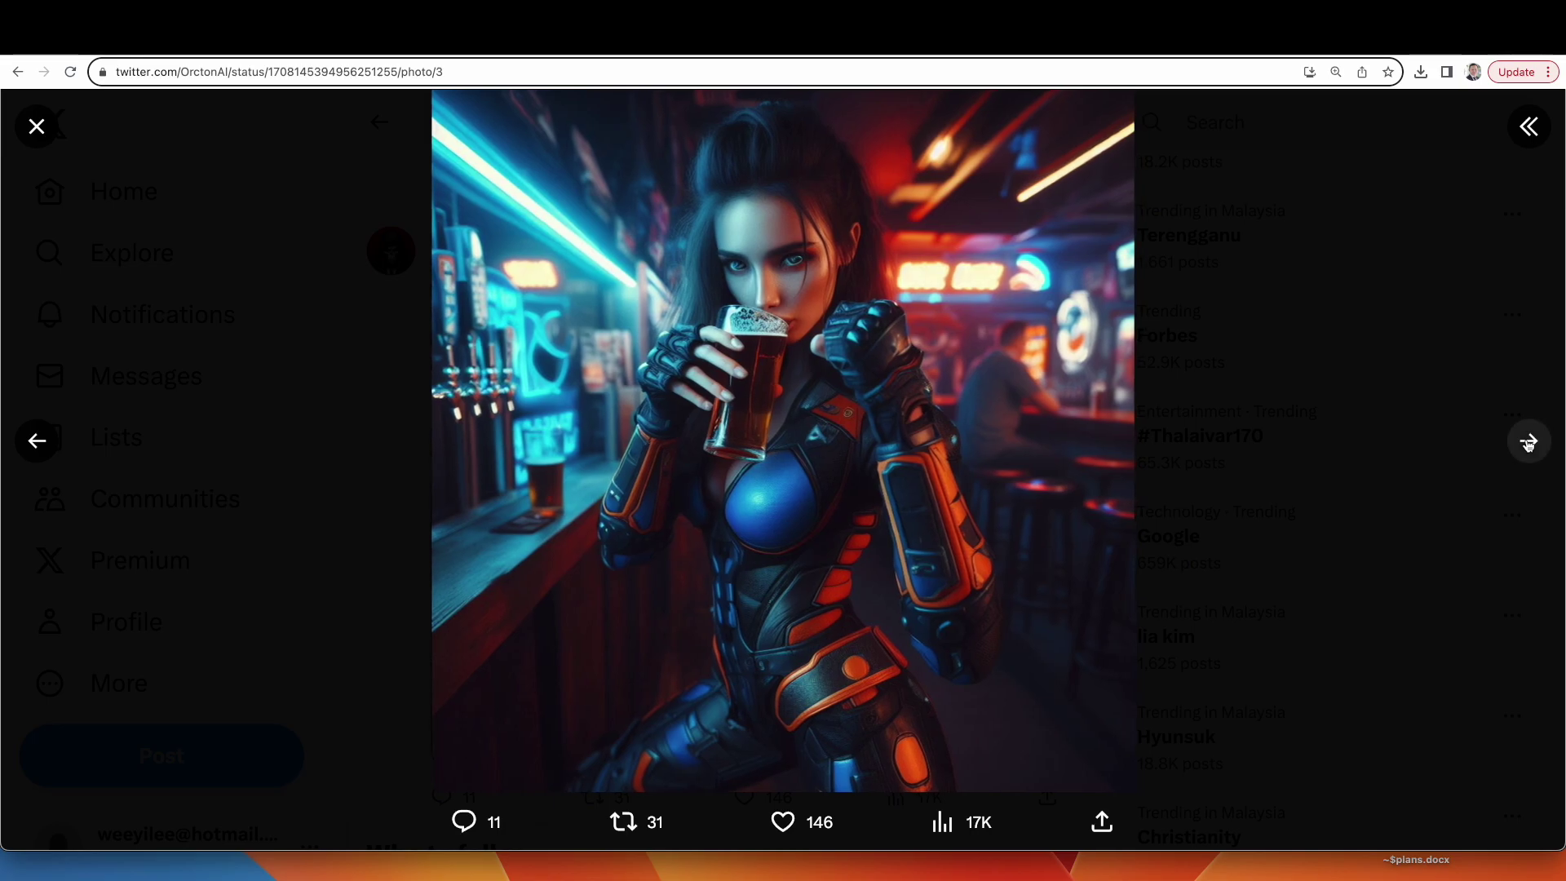